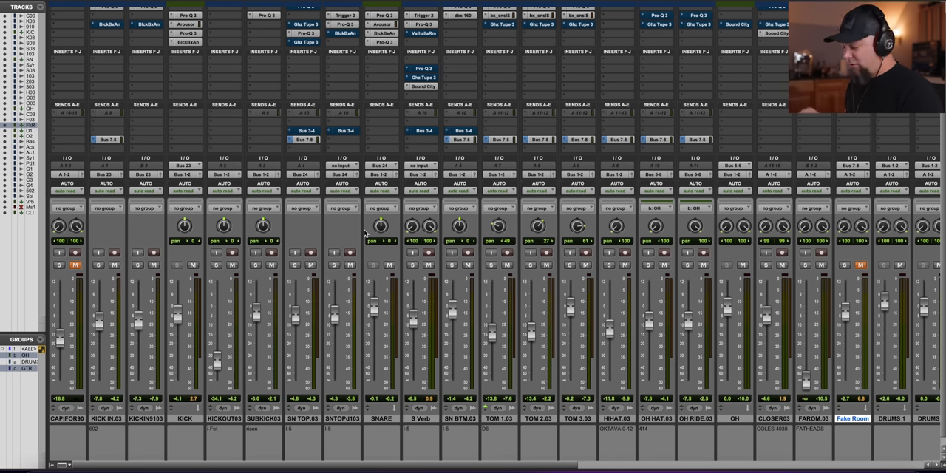
Play the mix with the CLOSER03 track soloed to hear the Sound City re-mic.
key("space")
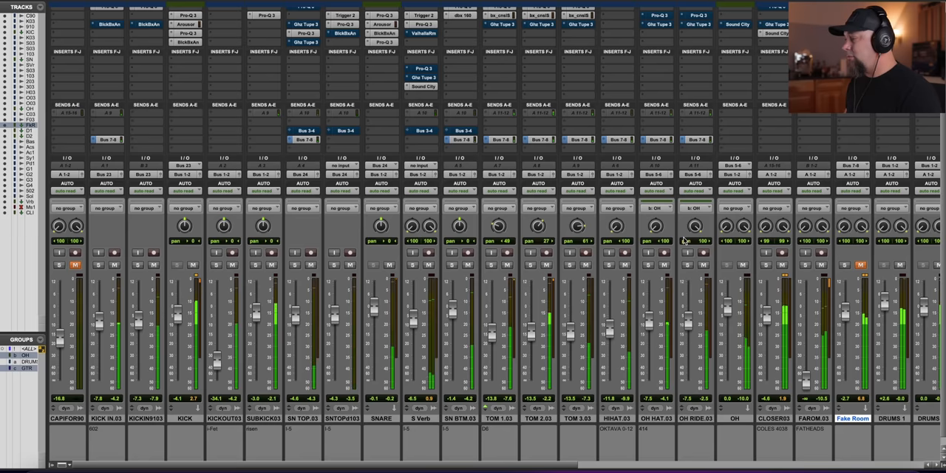
left_click(782, 265)
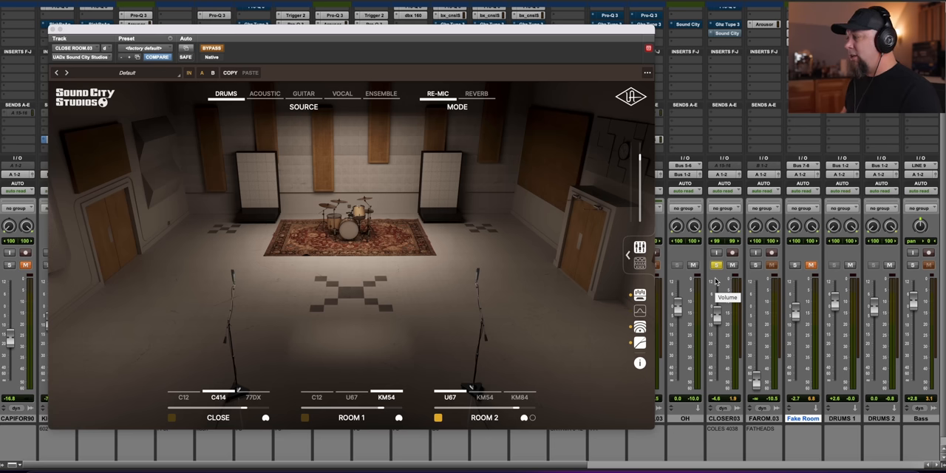
key("space")
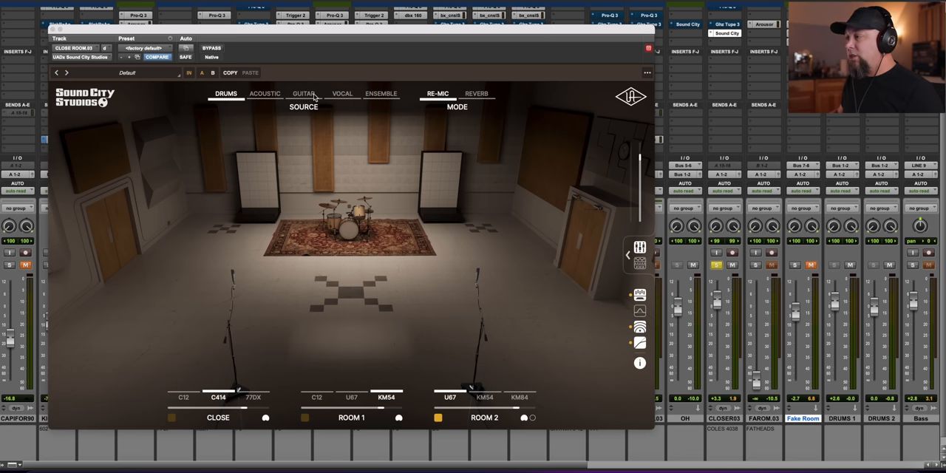
Audition the Tight and then Corner drum room arrangements.
left_click(226, 94)
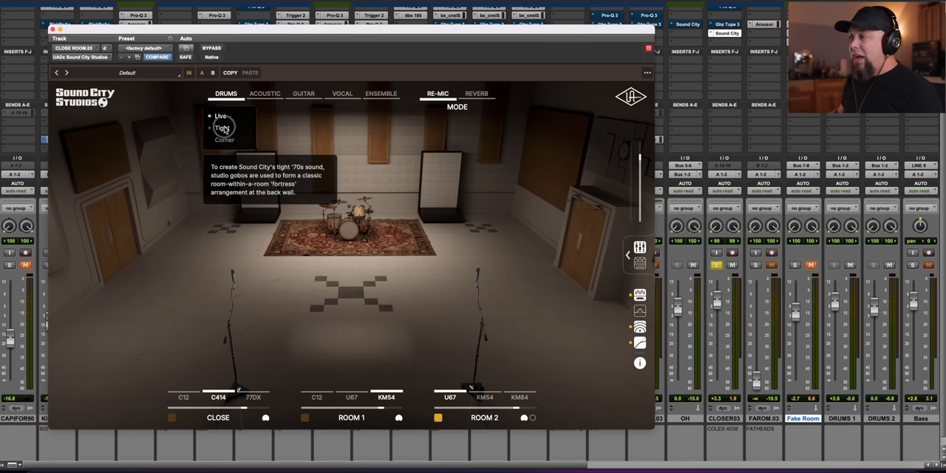
left_click(222, 128)
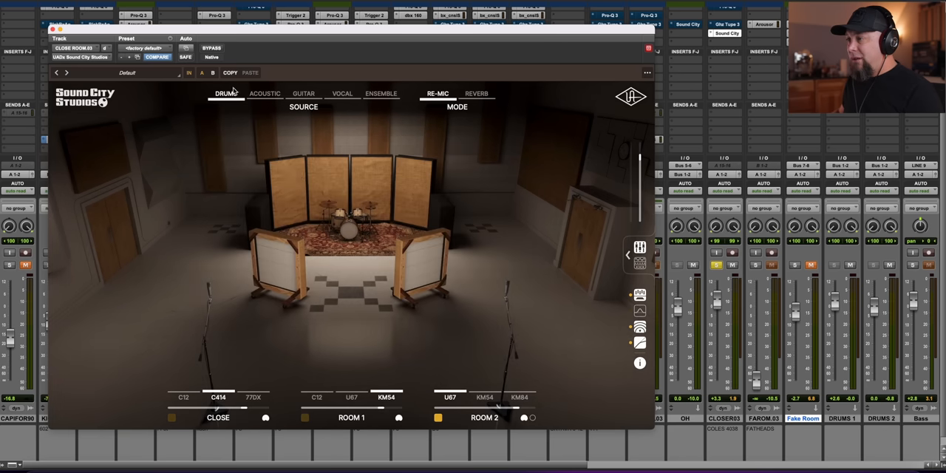
left_click(226, 93)
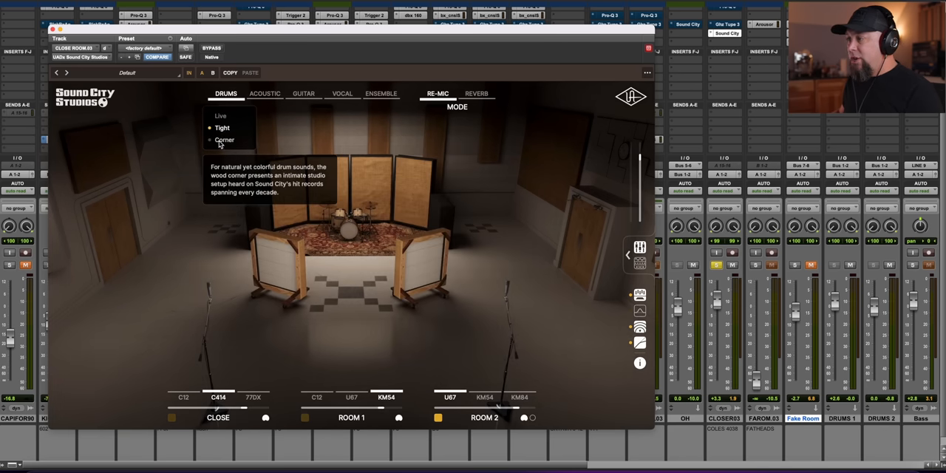
left_click(224, 140)
Switch the source to acoustic guitar and try the gobos setup.
left_click(265, 93)
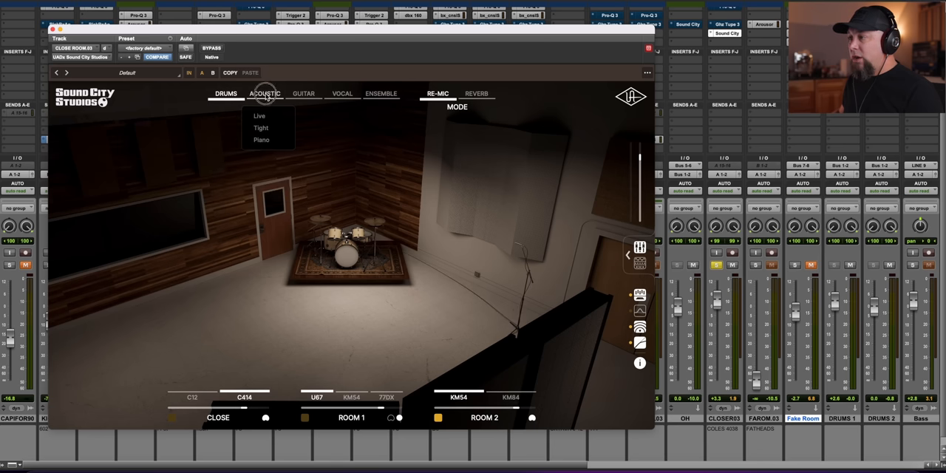
left_click(260, 116)
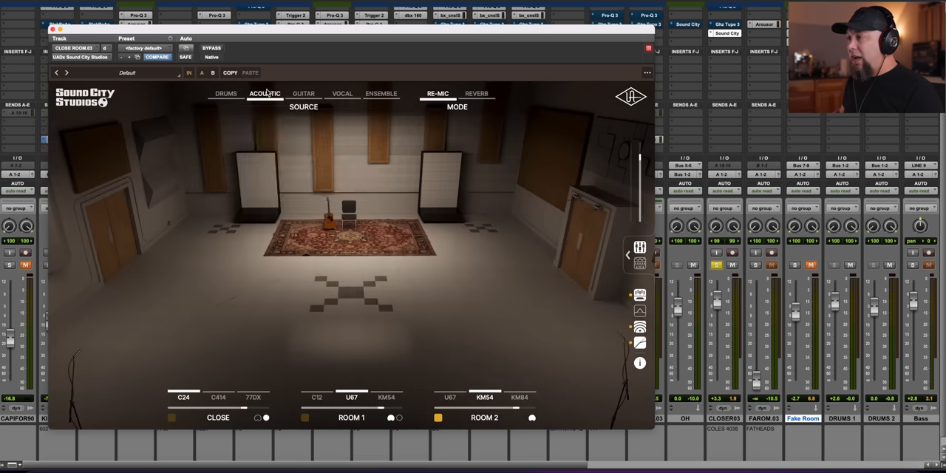
left_click(264, 93)
left_click(265, 130)
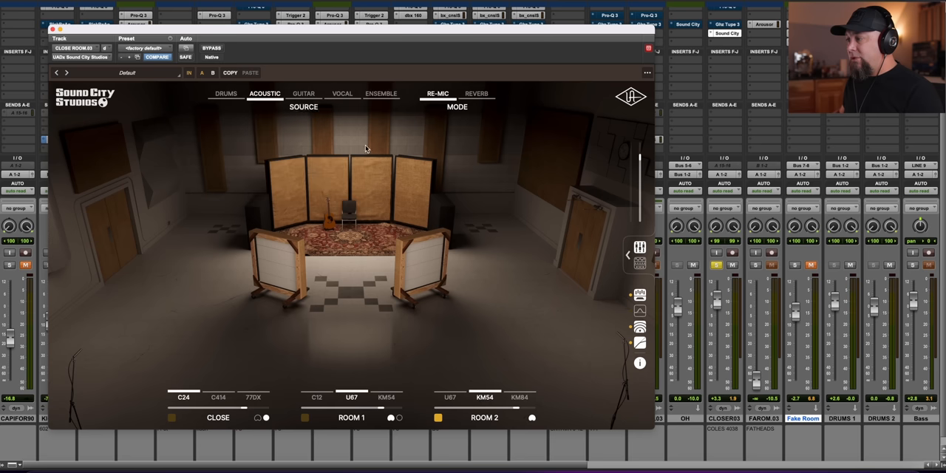
Choose the 2x12 Live guitar cabinet room and turn on the close mic channel.
left_click(303, 93)
left_click(303, 95)
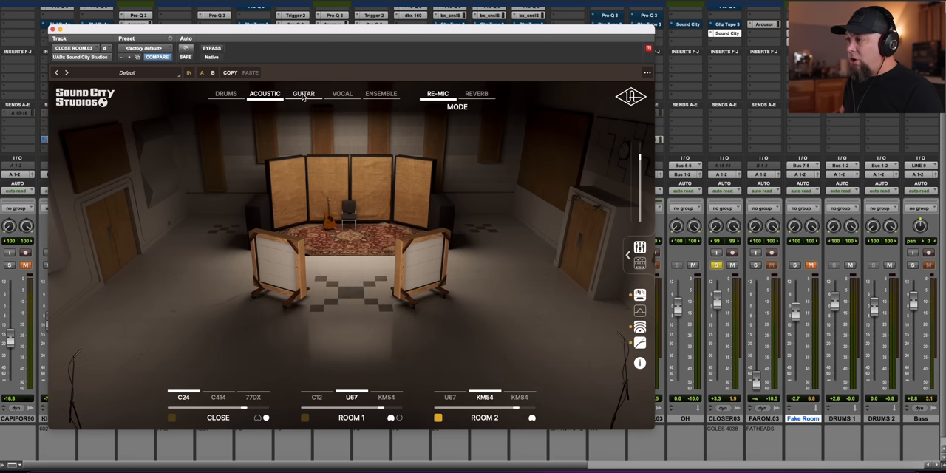
left_click(303, 95)
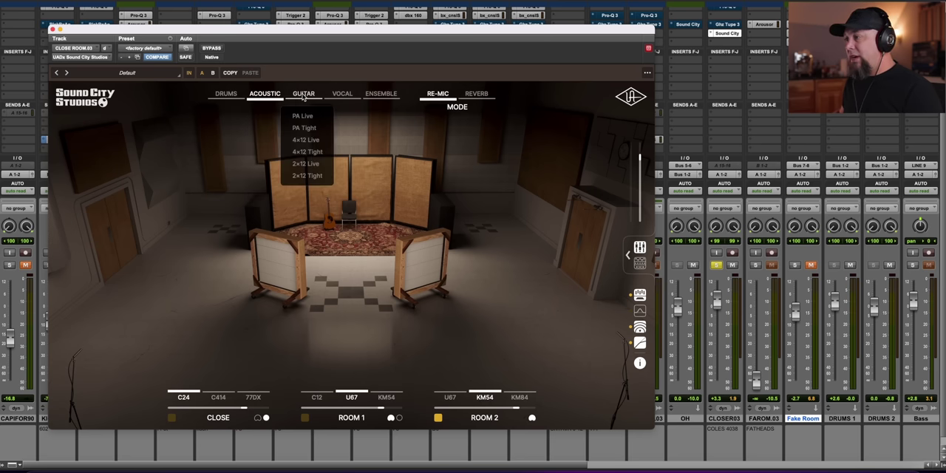
left_click(305, 164)
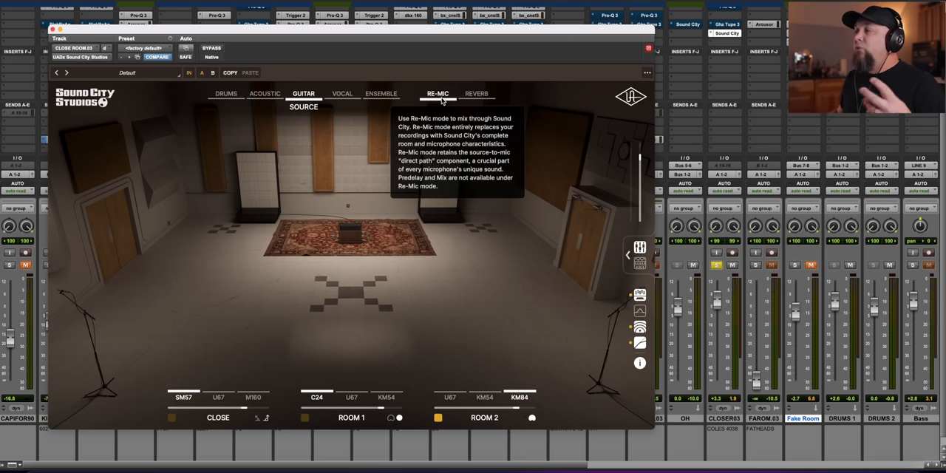
mouse_move(183, 397)
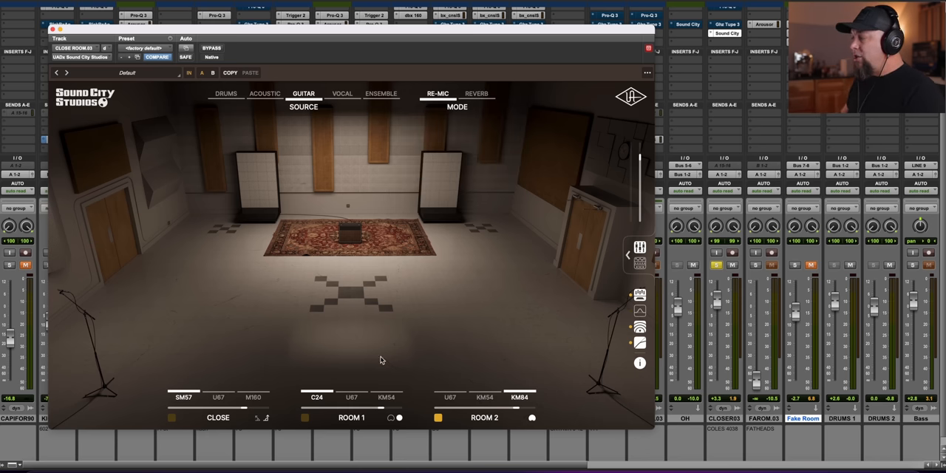
mouse_move(185, 414)
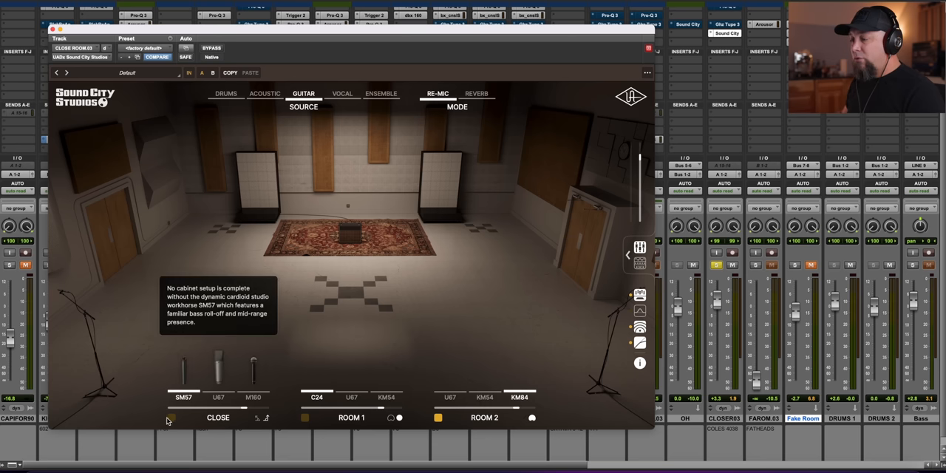
left_click(171, 417)
Return to the Live drum room with the close mic off and Room 1 mics on.
left_click(226, 93)
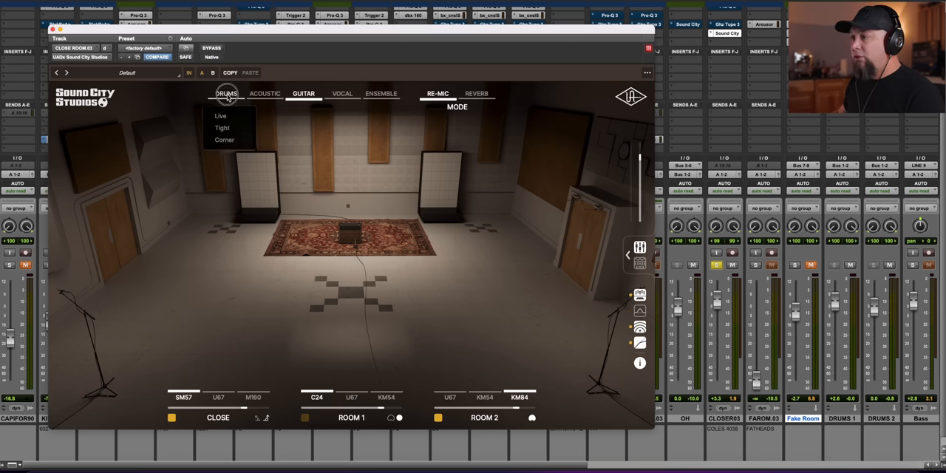
left_click(220, 116)
left_click(367, 287)
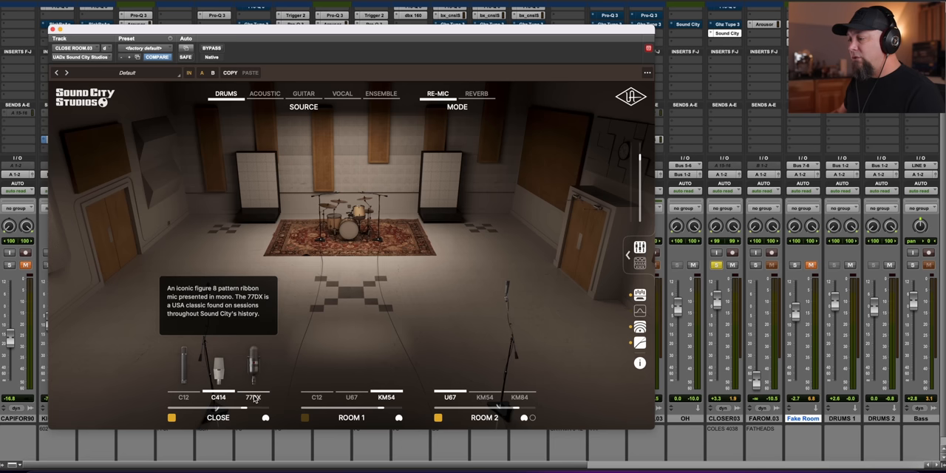
mouse_move(305, 418)
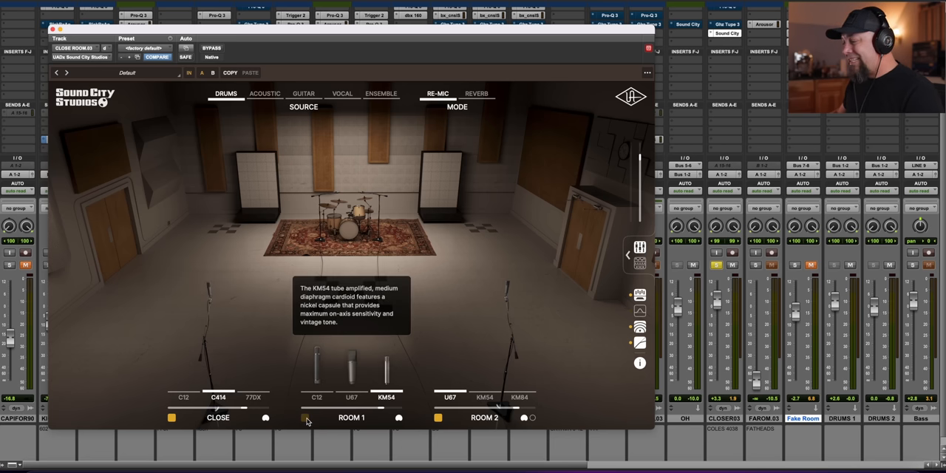
left_click(172, 417)
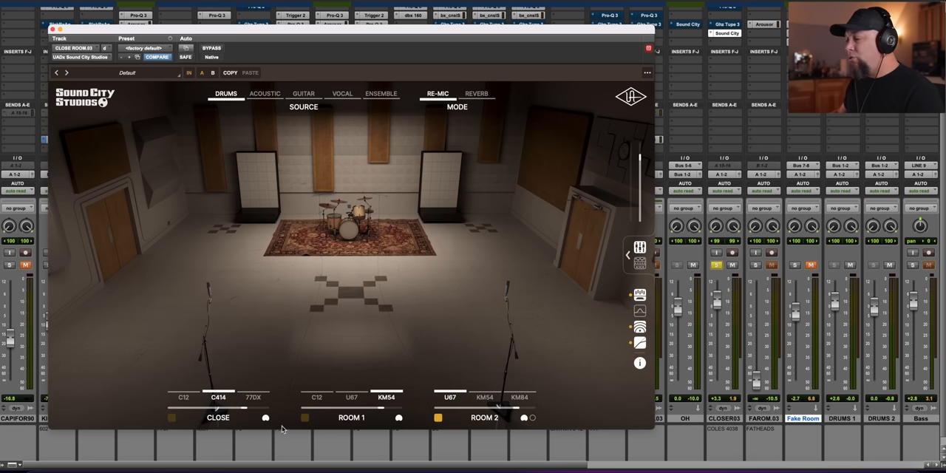
left_click(304, 419)
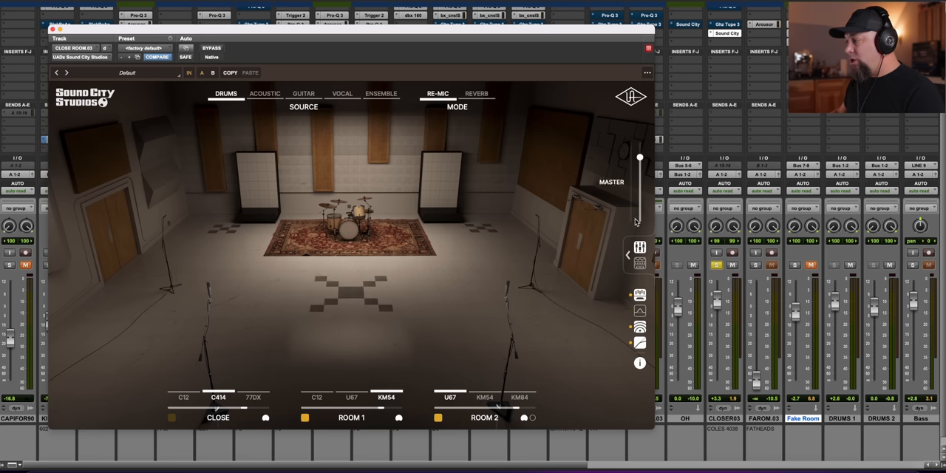
Compare C12 and U67 on Room 1, keep the KM54, and show the channel mixer.
left_click(316, 398)
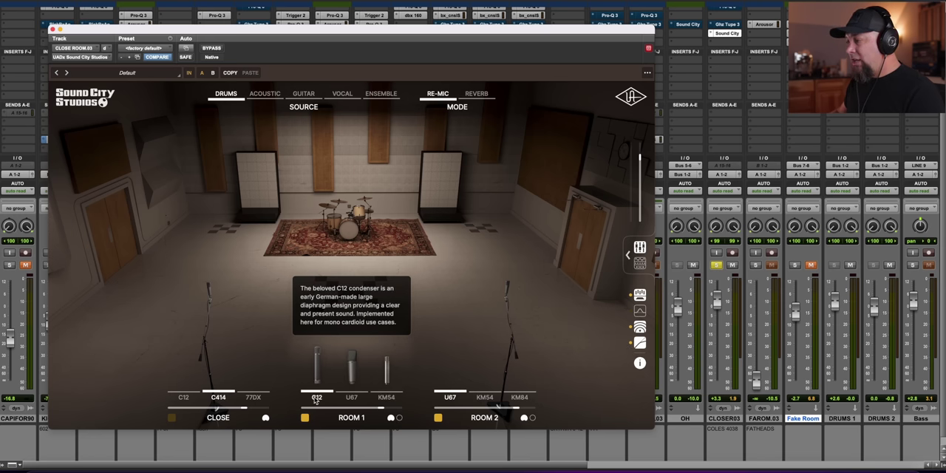
left_click(353, 398)
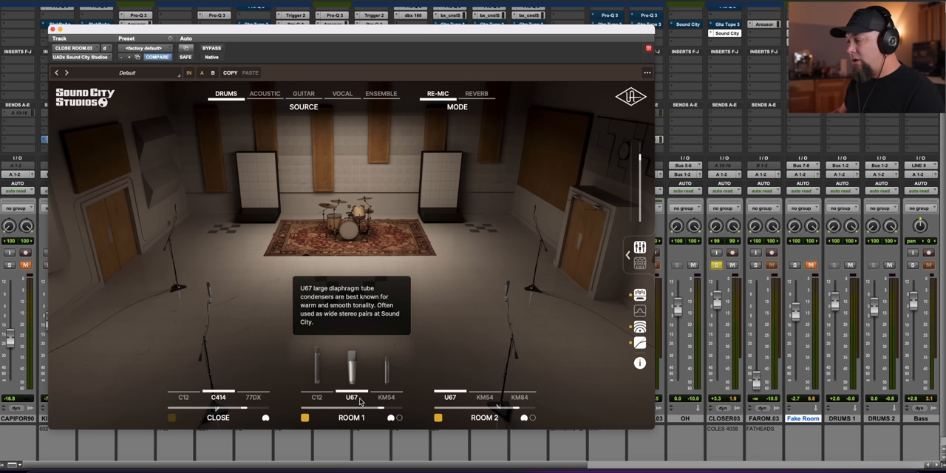
left_click(387, 397)
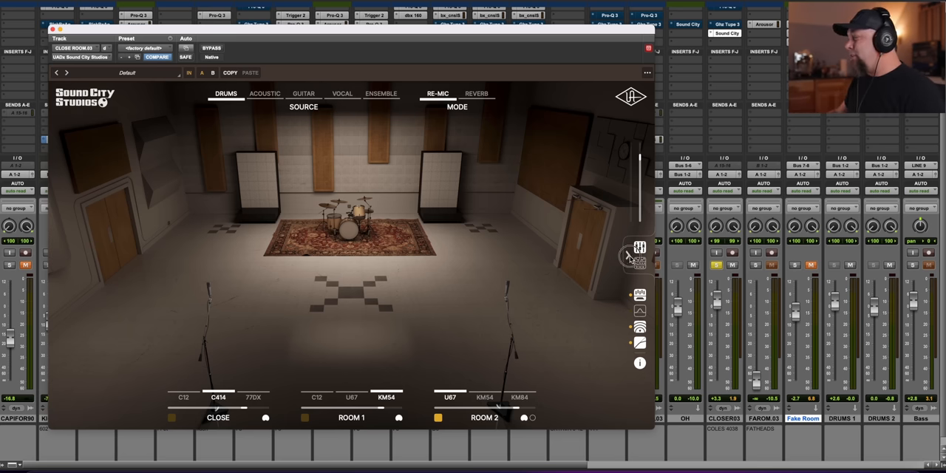
left_click(627, 254)
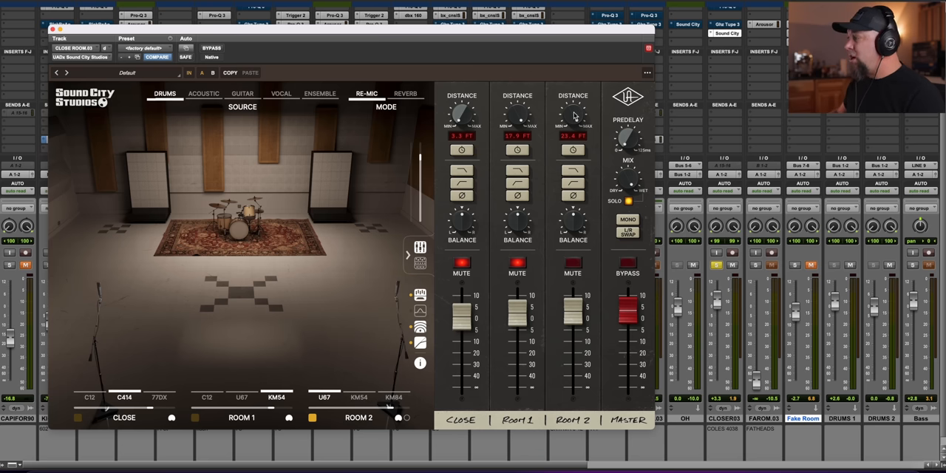
Bring the Room 2 mics in to about 22.9 feet and time-align all three mic channels.
left_click_drag(573, 116, 584, 212)
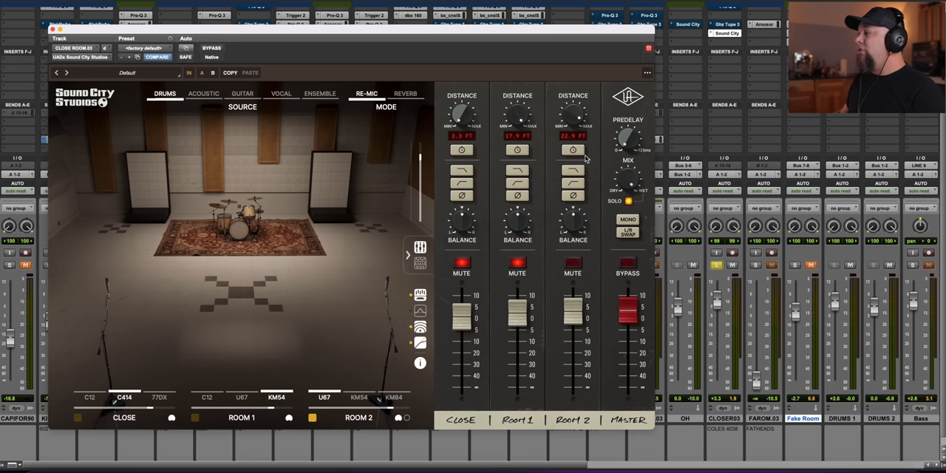
left_click(573, 150)
left_click(517, 150)
left_click(461, 151)
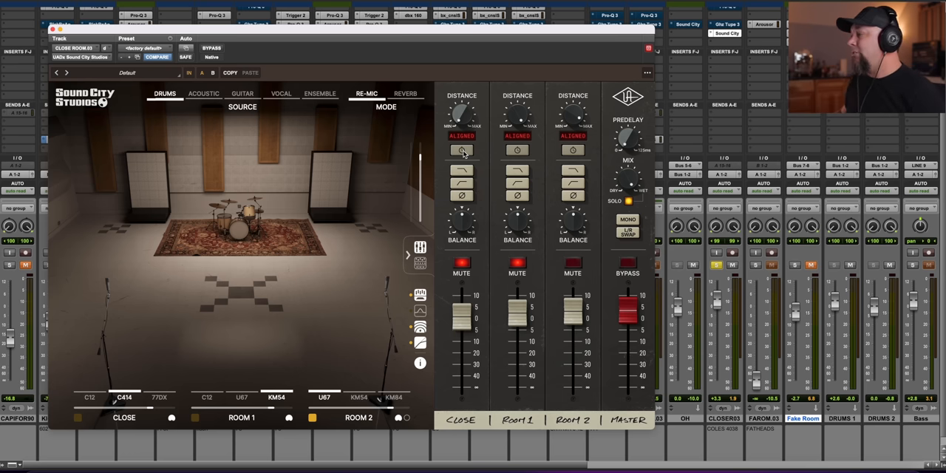
Turn time alignment back off on the close, Room 1 and Room 2 mics.
left_click(462, 151)
left_click(517, 150)
left_click(572, 153)
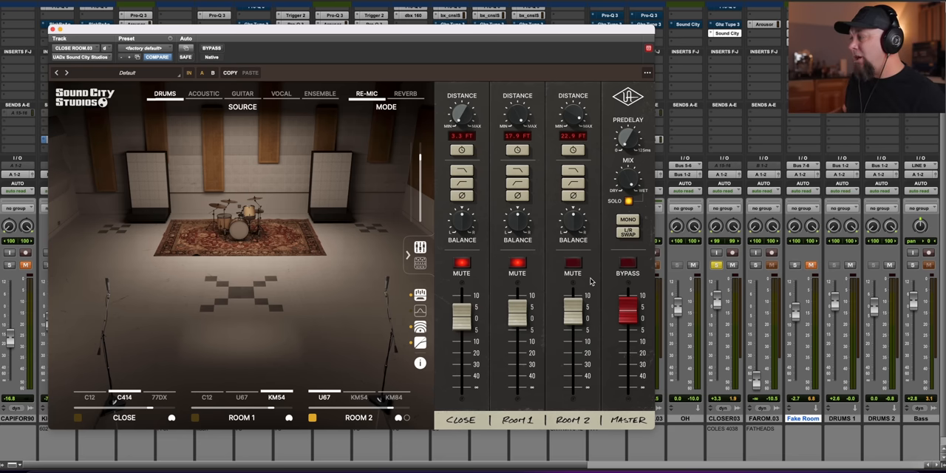
Show the master EQ, chamber and dynamics, then close the Sound City window.
left_click(420, 264)
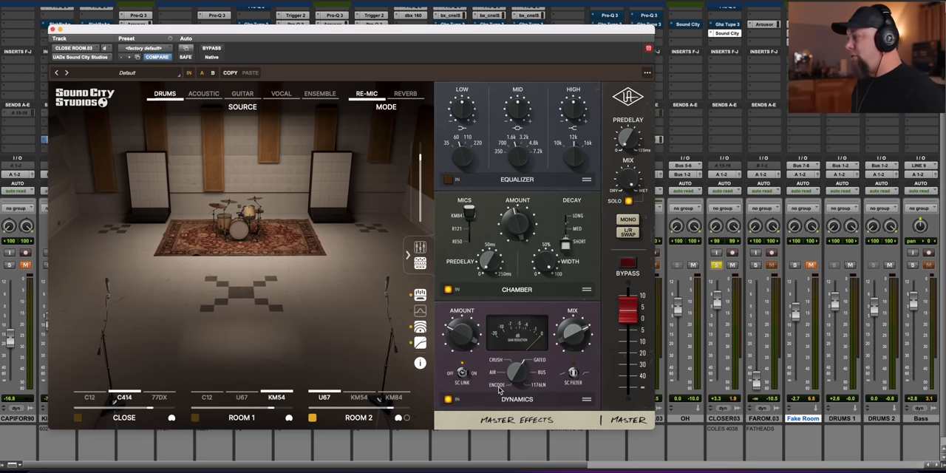
key("ctrl+w")
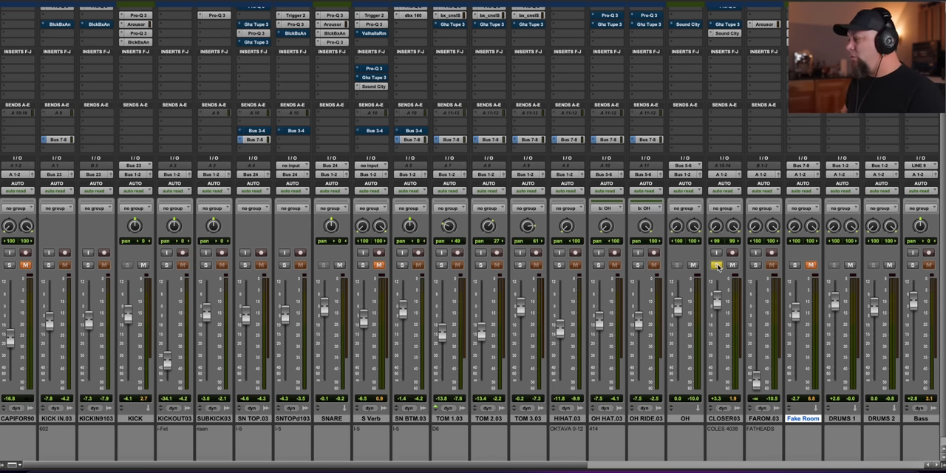
Unsolo CLOSER03, solo the Fake Room aux and check the KICK IN.03 Bus 7-8 send.
left_click(718, 266)
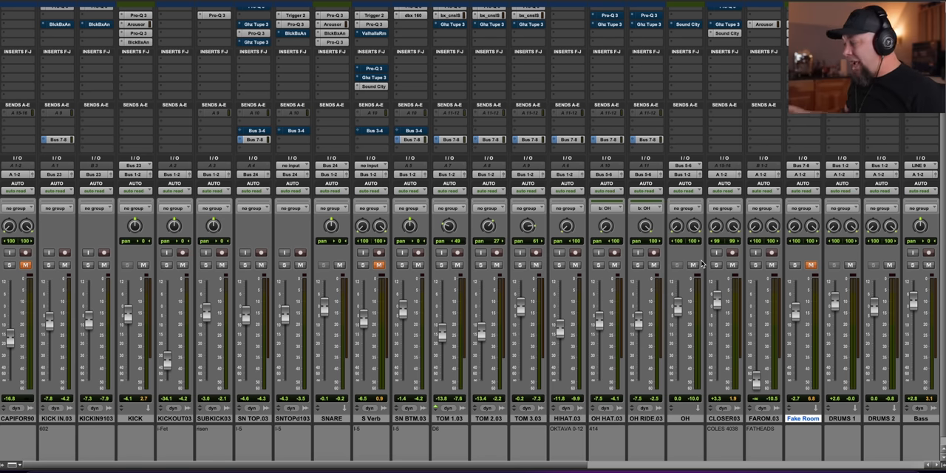
left_click(797, 266)
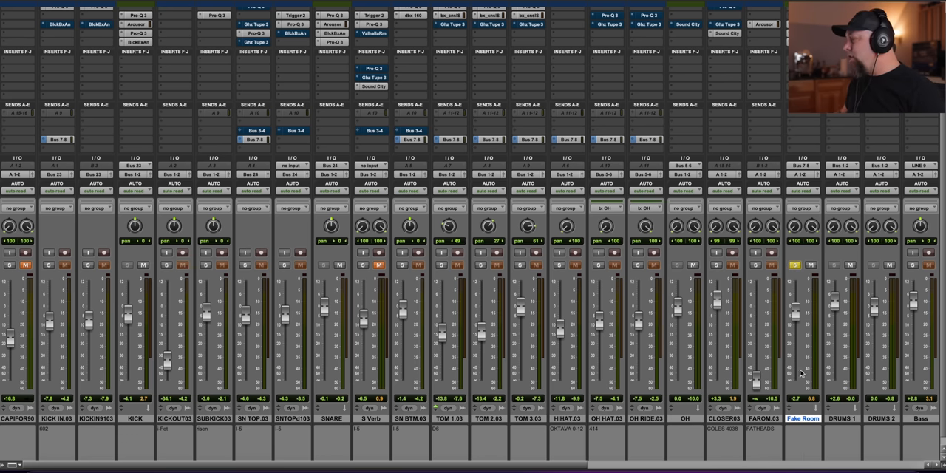
left_click(59, 140)
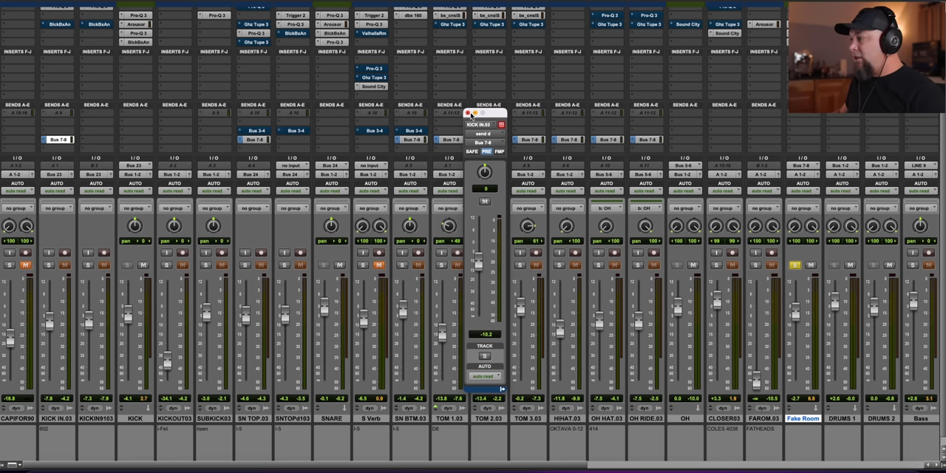
left_click(468, 114)
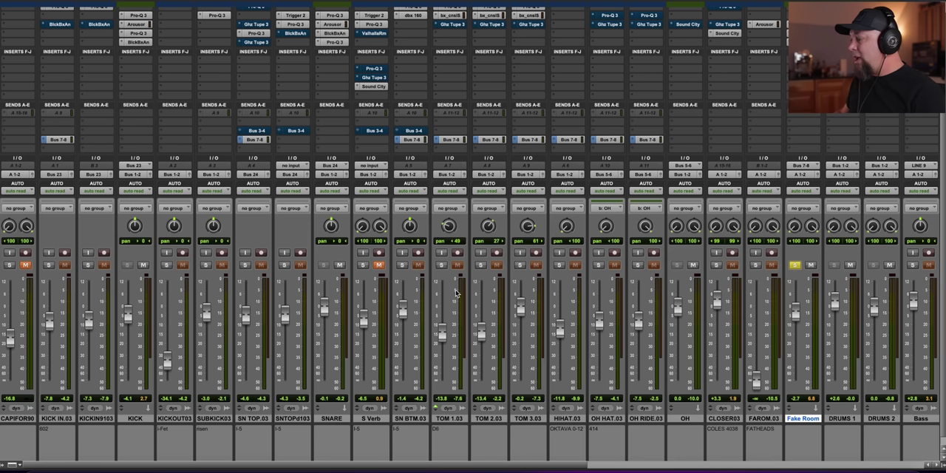
Review the Bus 7-8 send levels on TOM 1.03, TOM 3.03, OH HAT.03 and OH RIDE.03.
left_click(452, 141)
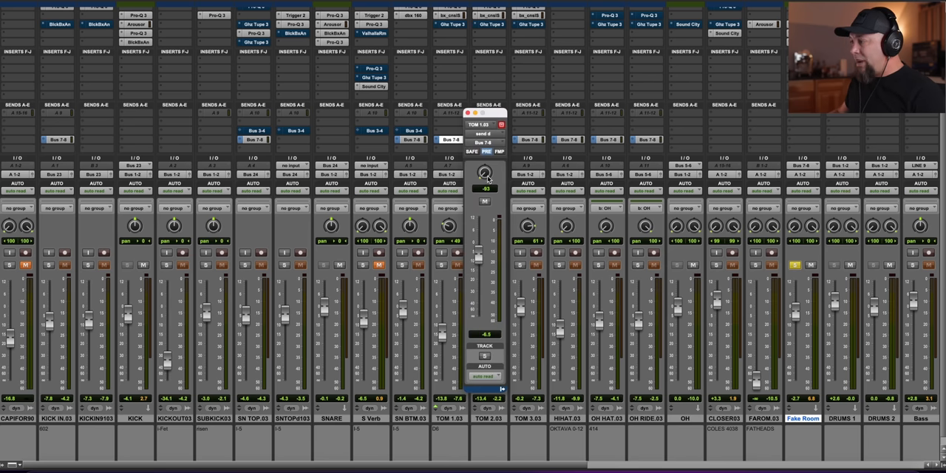
left_click(468, 114)
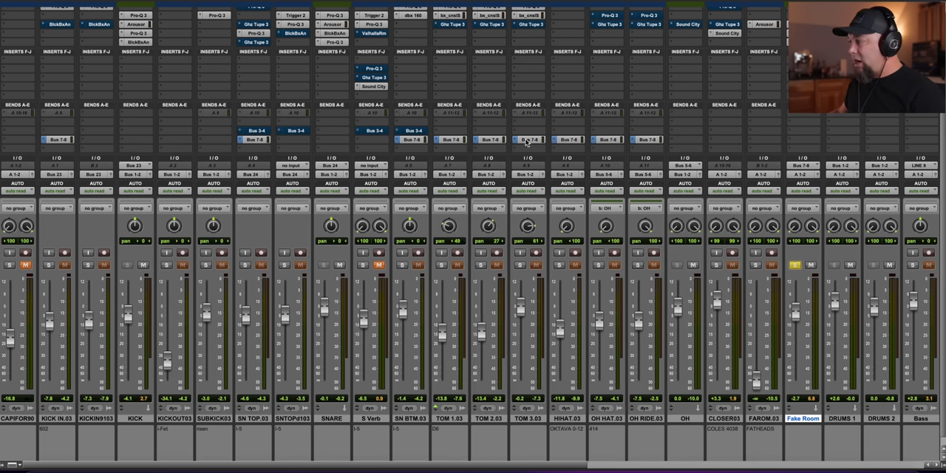
left_click(526, 141)
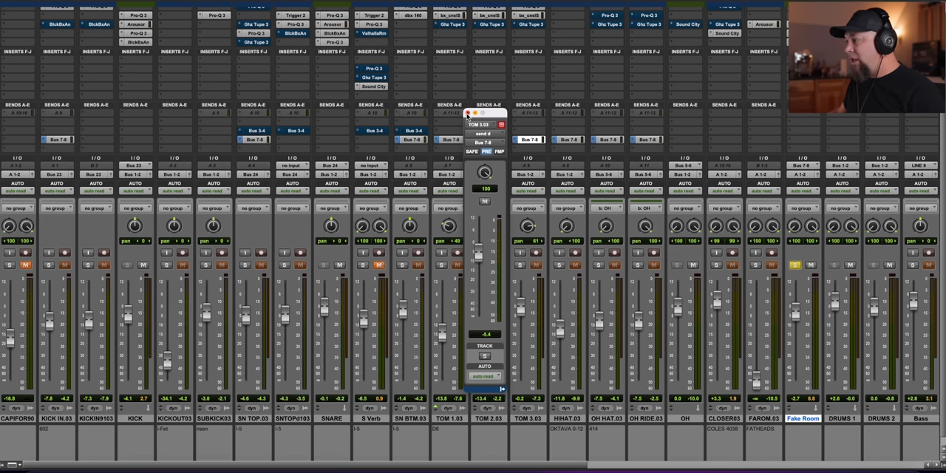
left_click(467, 115)
left_click(606, 140)
left_click(650, 142)
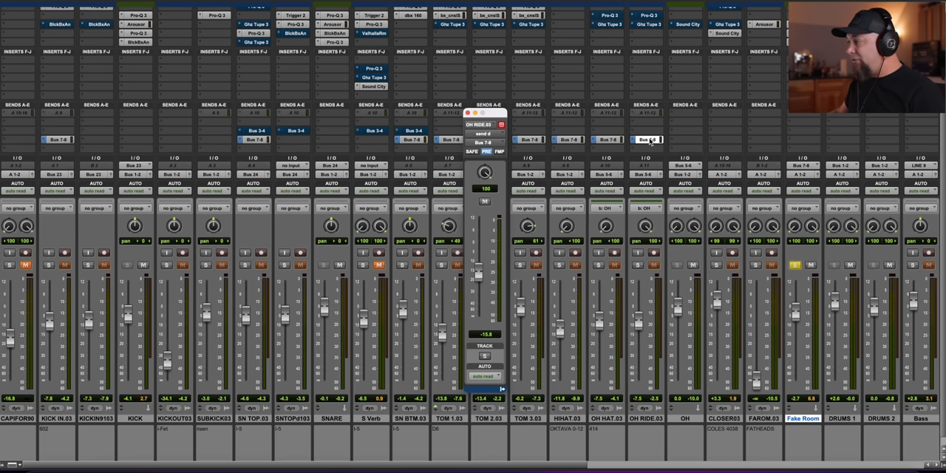
left_click(469, 115)
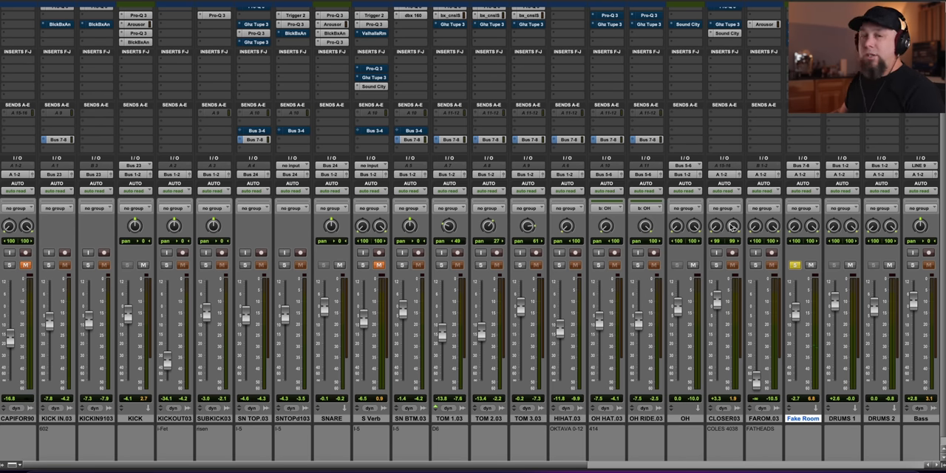
Play the mix and raise the Fake Room fader to about +9.4 dB.
key("space")
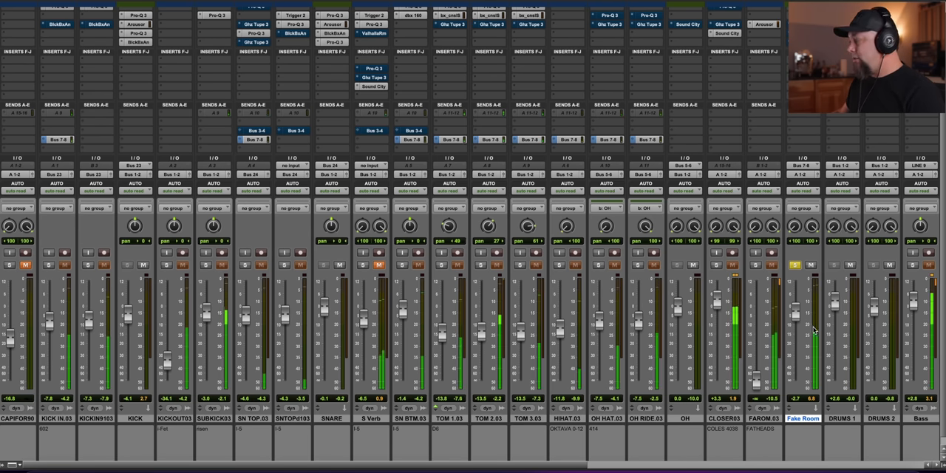
left_click_drag(798, 310, 801, 288)
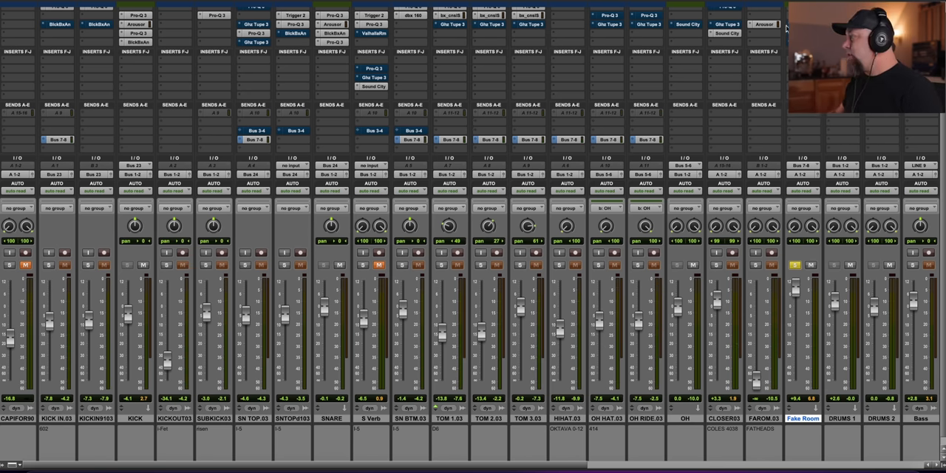
left_click(373, 86)
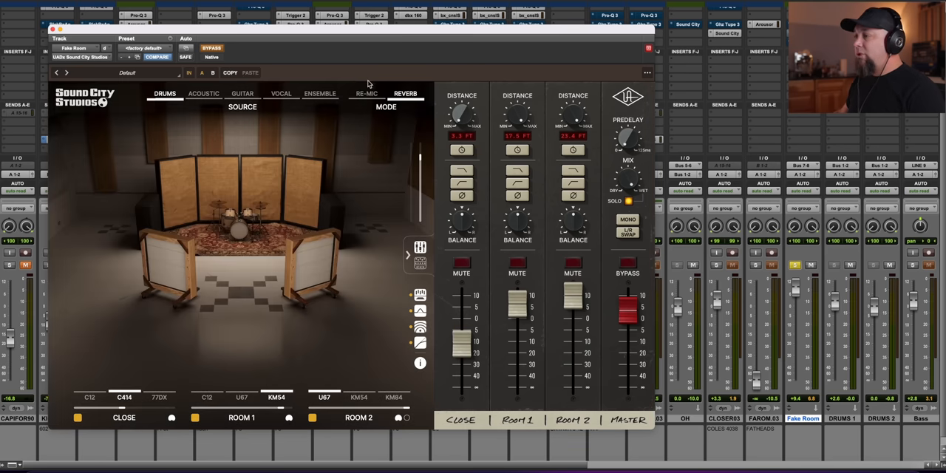
Take the Fake Room Sound City Studios out of bypass and show its master effects.
mouse_move(357, 32)
left_mouse_down()
mouse_move(362, 8)
mouse_move(353, 15)
left_mouse_up()
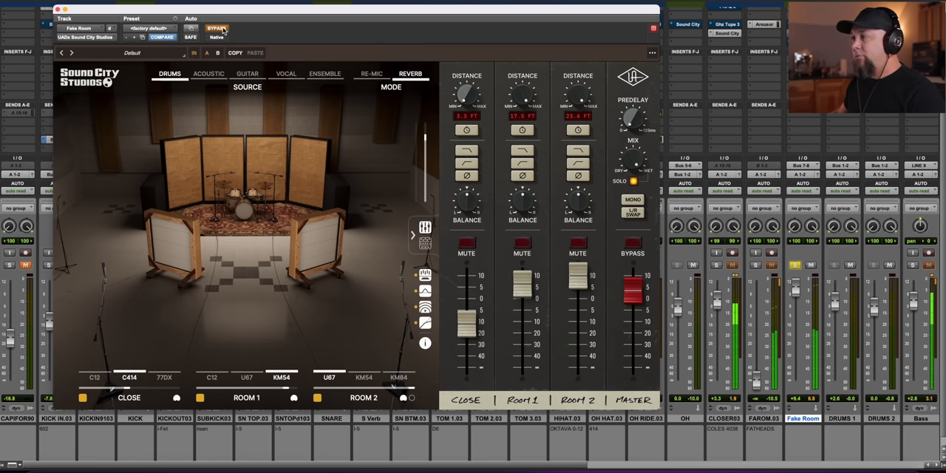
left_click(224, 29)
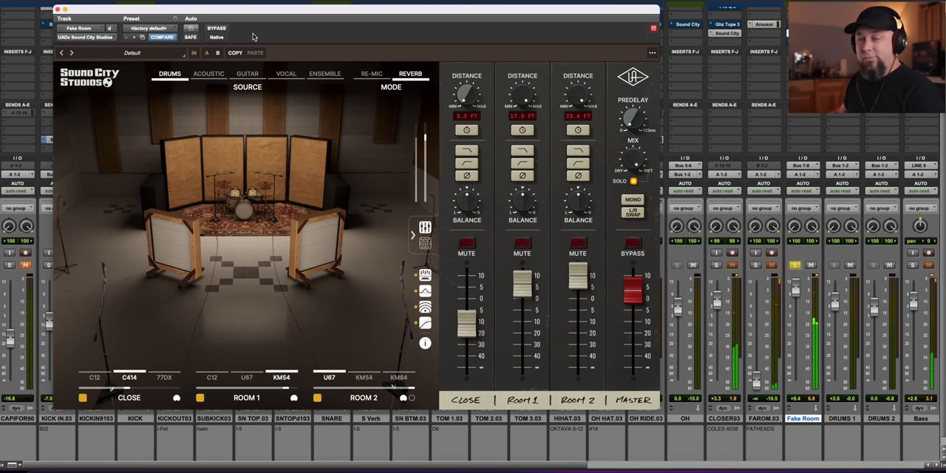
left_click(425, 242)
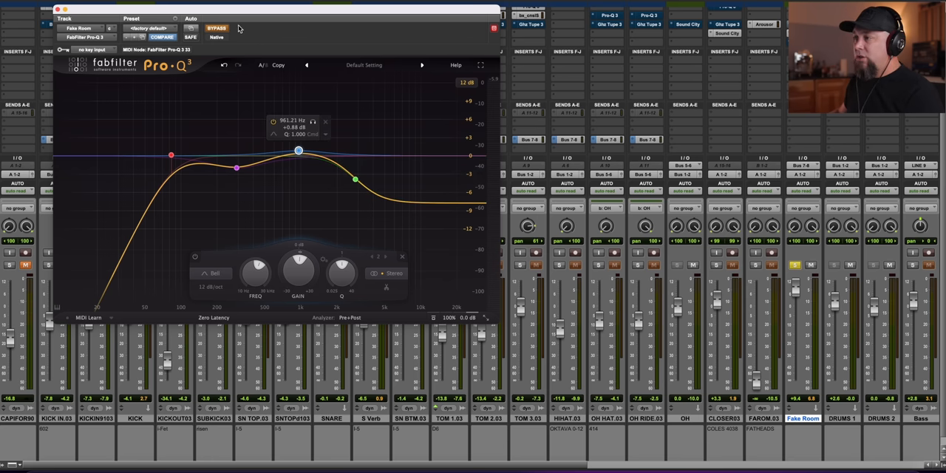
Audition the Fake Room track through its first Pro-Q 3 EQ.
key("space")
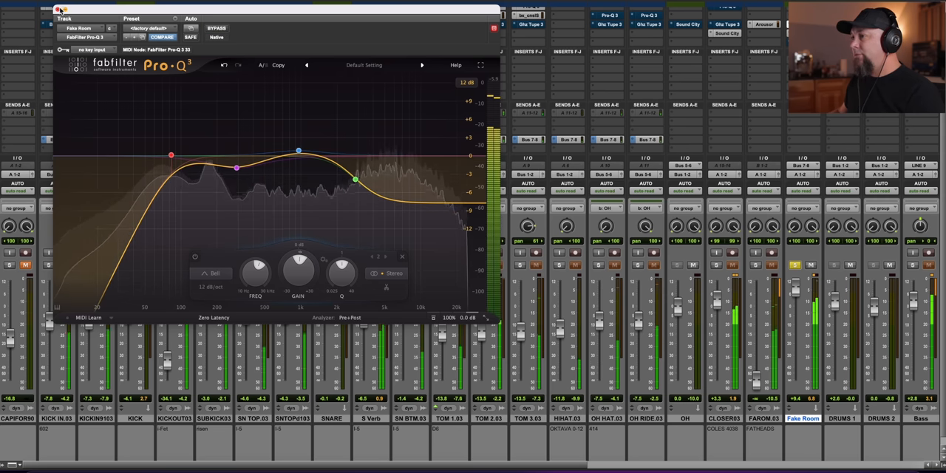
key("space")
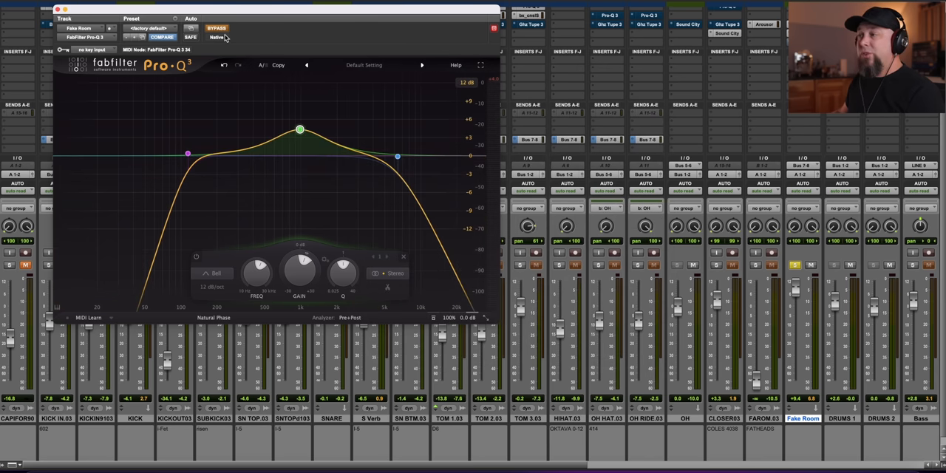
Enable the second Pro-Q 3 on Fake Room and listen to it during playback.
key("space")
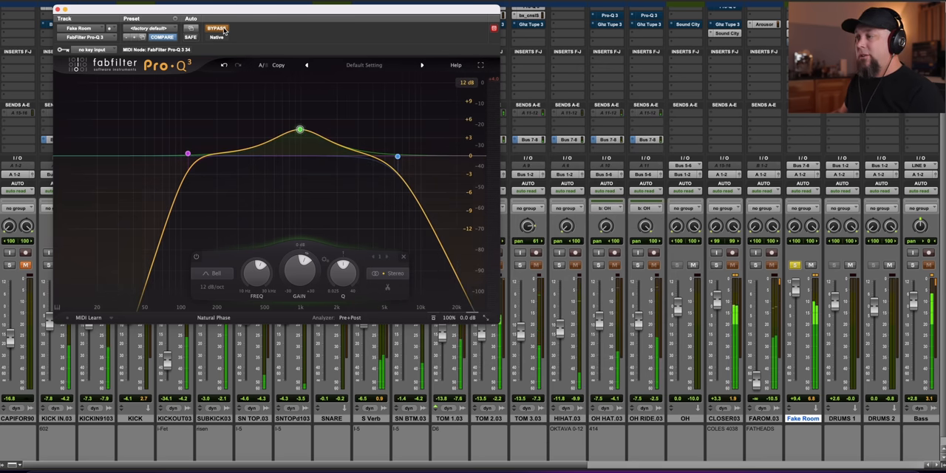
left_click(218, 28)
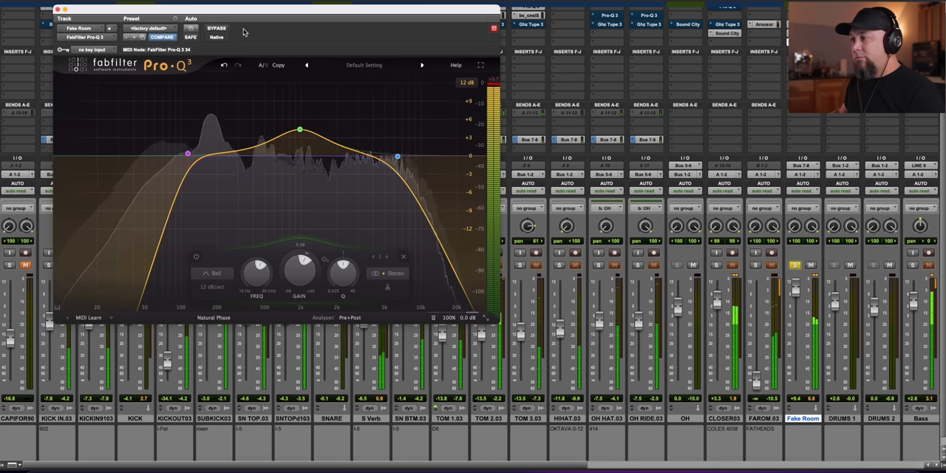
key("space")
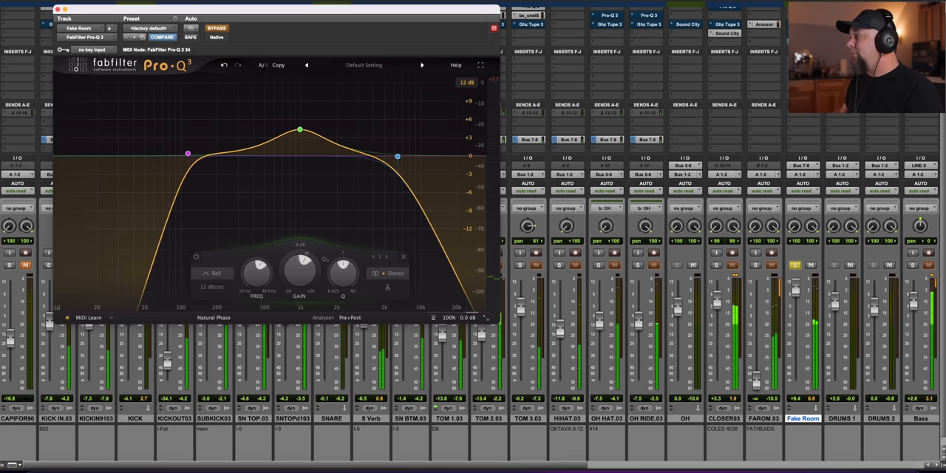
key("space")
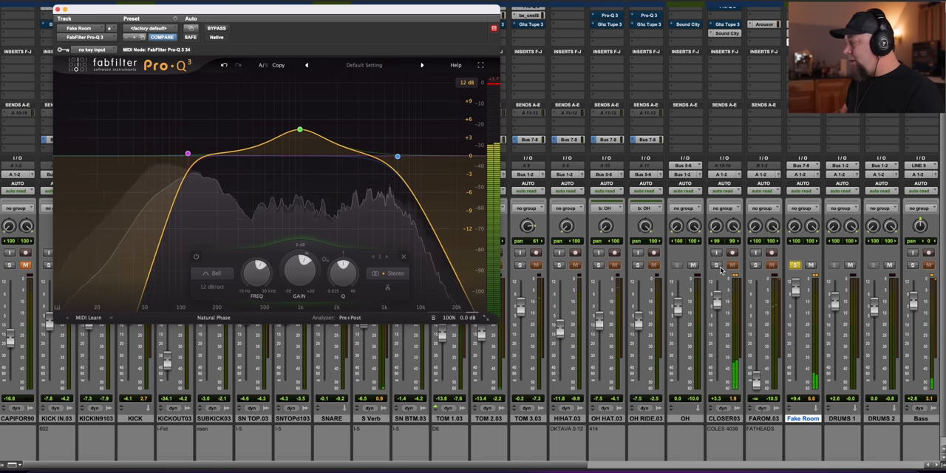
Stop playback, pull the Fake Room fader fully down and show the Tracks/Groups list on the DRUM group.
key("space")
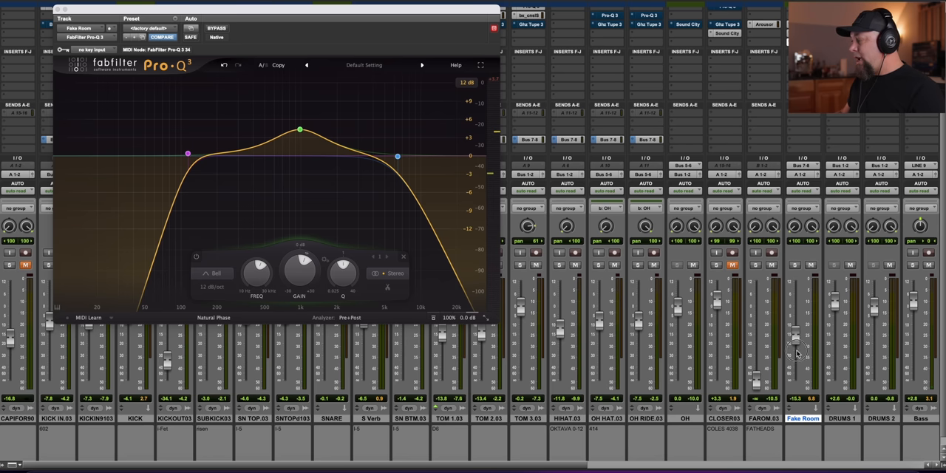
left_click_drag(795, 288, 795, 377)
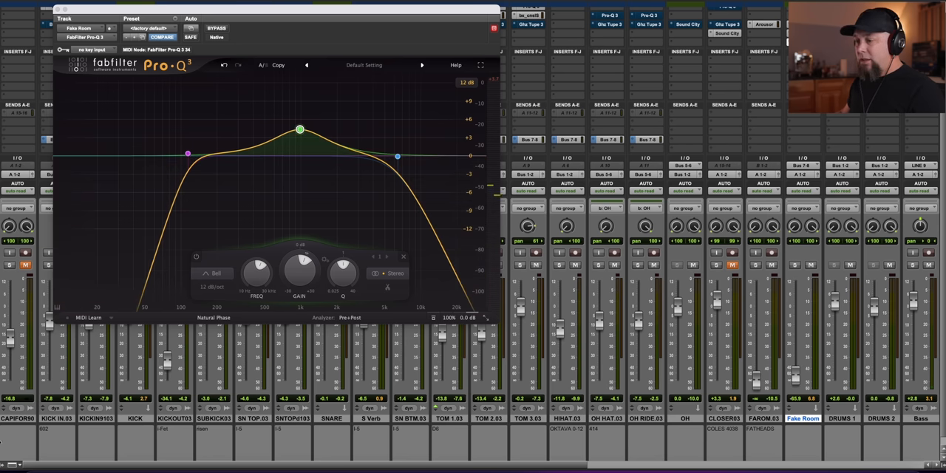
left_click(10, 464)
left_click(31, 365)
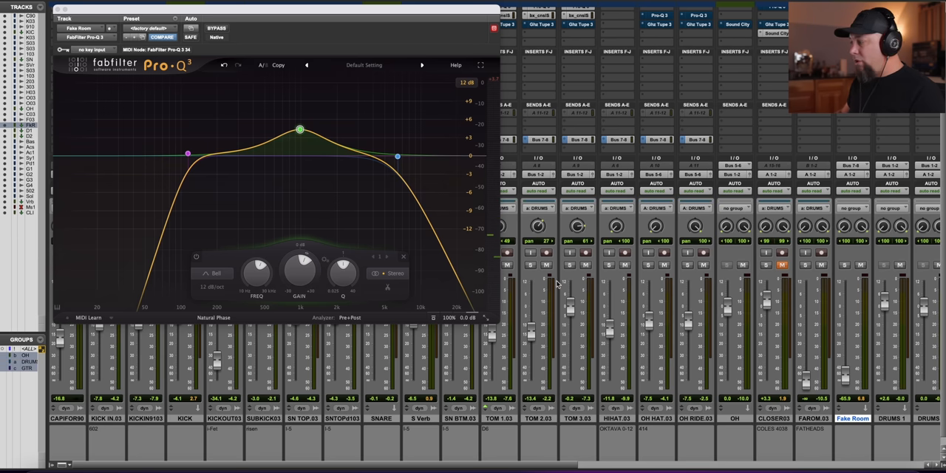
Play and raise Fake Room back to about -2.2 dB against the drums, then solo it and stop.
key("space")
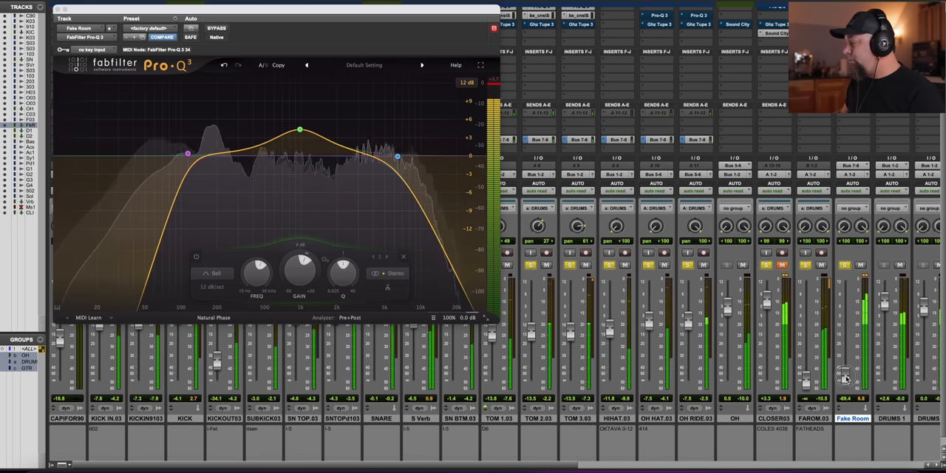
left_click_drag(846, 373, 846, 321)
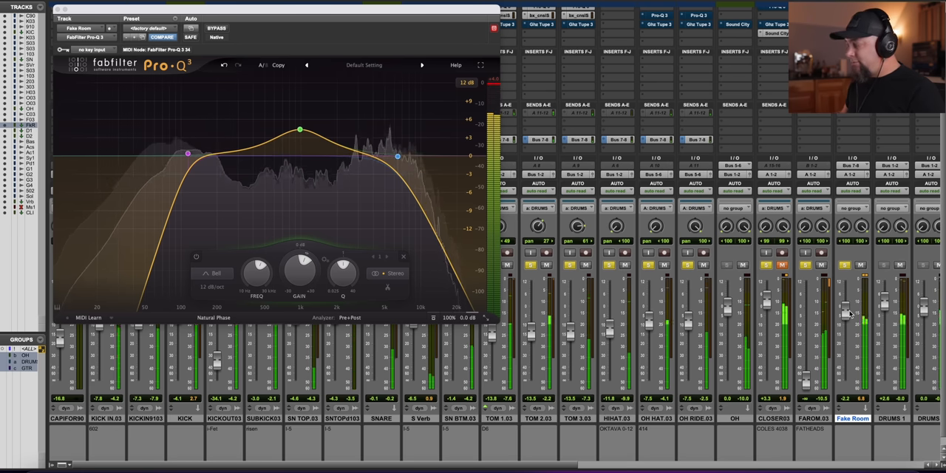
left_click(844, 265)
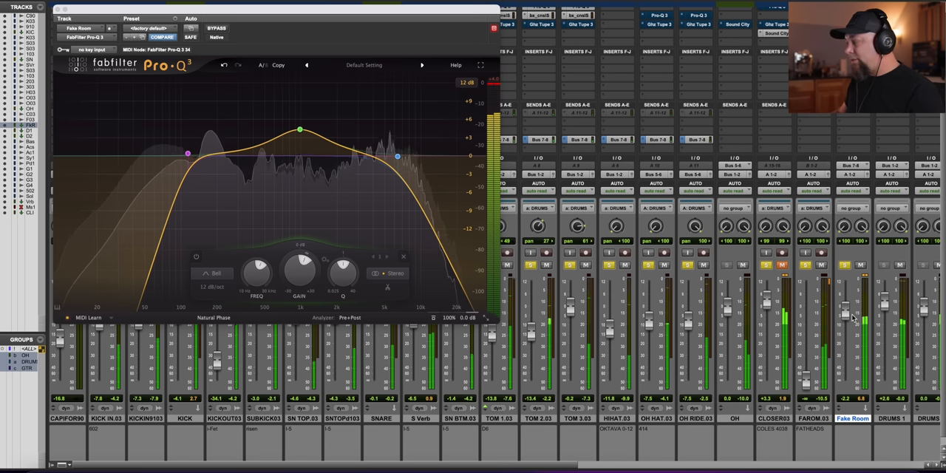
key("space")
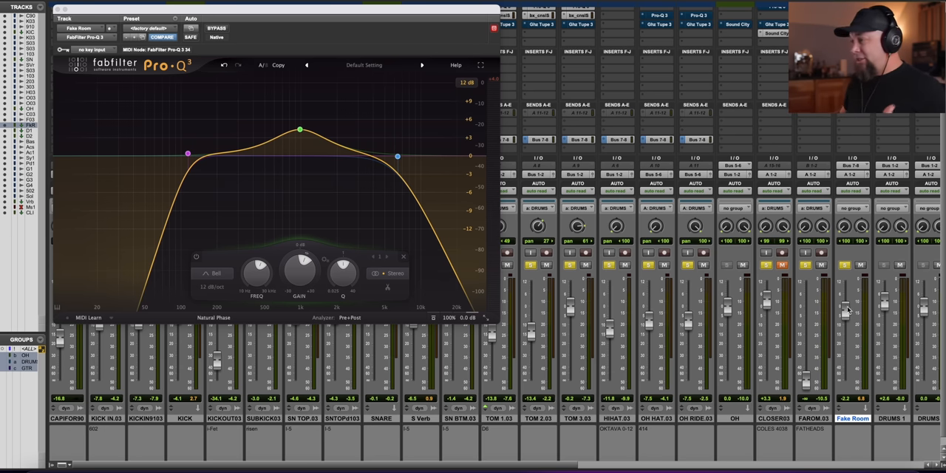
left_click(58, 10)
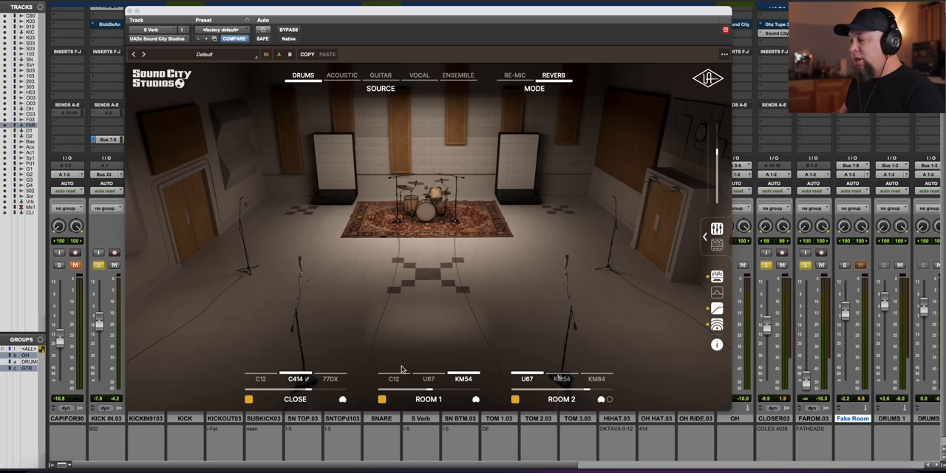
Expand the S Verb Sound City mixer panel to its Master Effects view and move the window left.
left_click(704, 238)
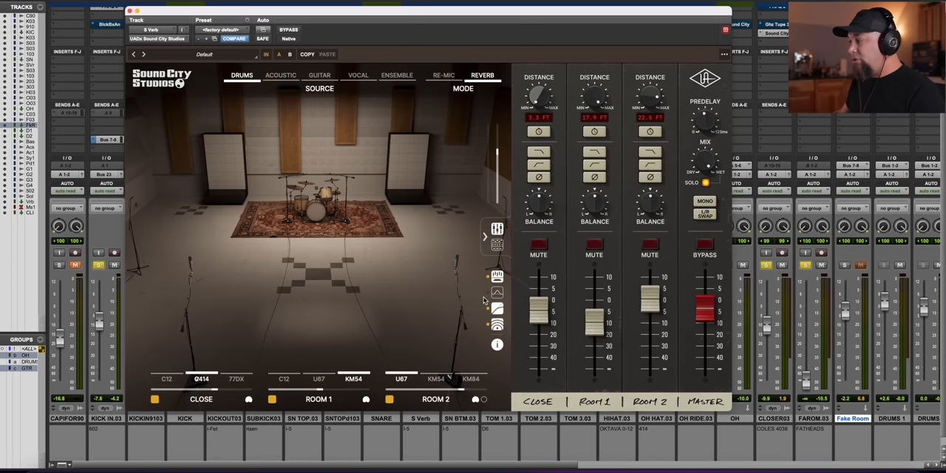
left_click(497, 244)
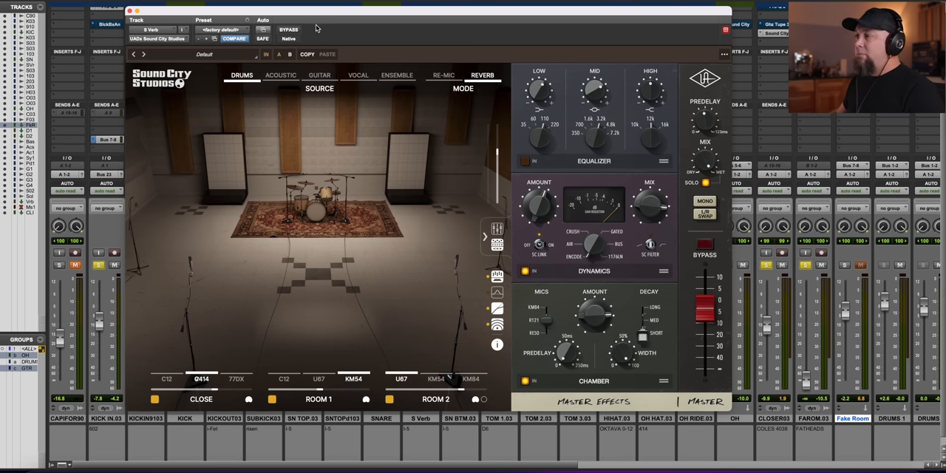
left_click_drag(306, 15, 279, 29)
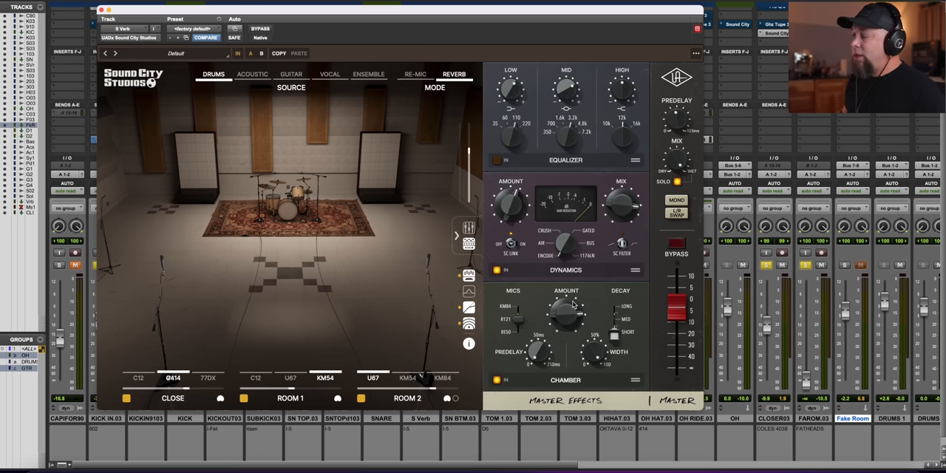
Raise the drum reverb's MASTER fader and chamber AMOUNT, set DECAY to LONG and try KM84 and another chamber mic.
left_click(470, 279)
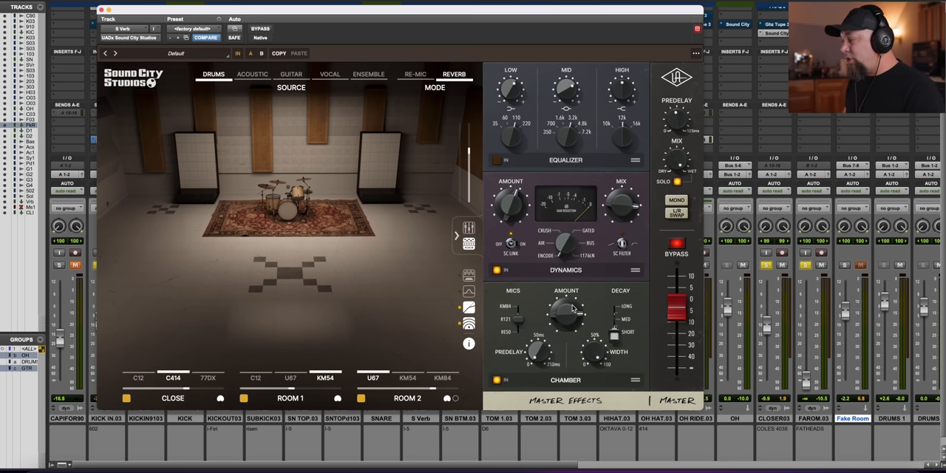
left_click_drag(676, 310, 676, 284)
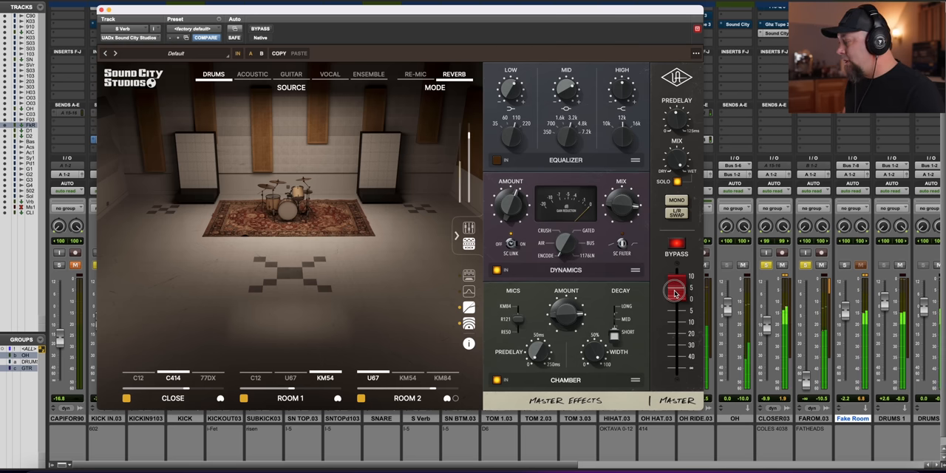
left_click_drag(565, 319, 584, 325)
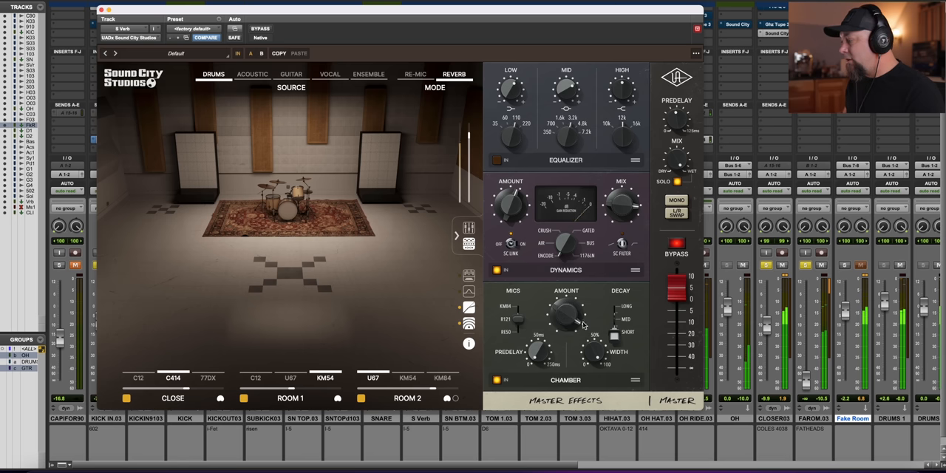
left_click(617, 308)
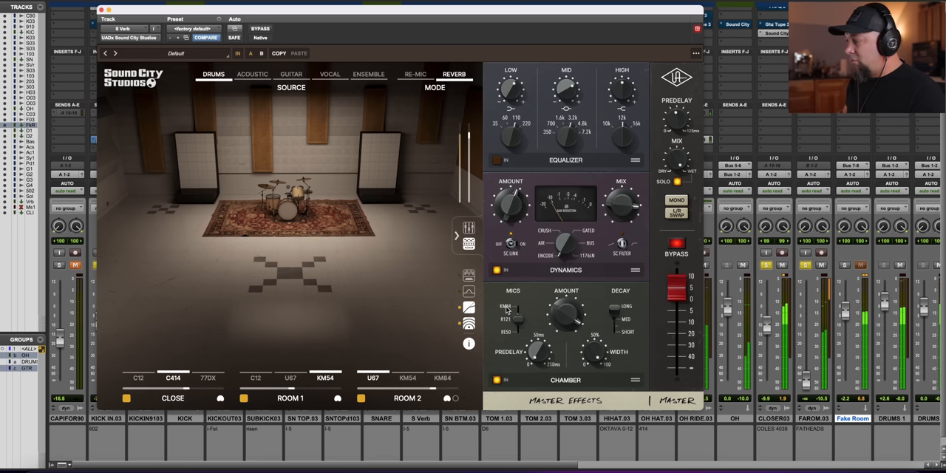
left_click(507, 308)
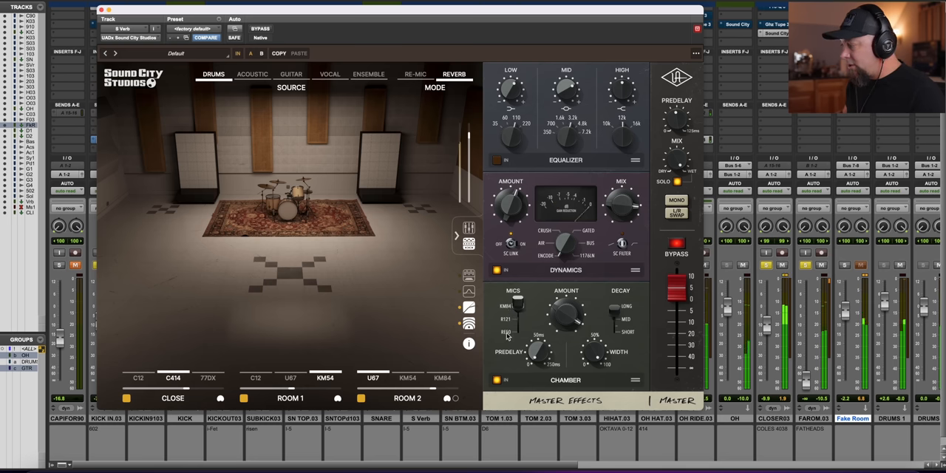
left_click(507, 334)
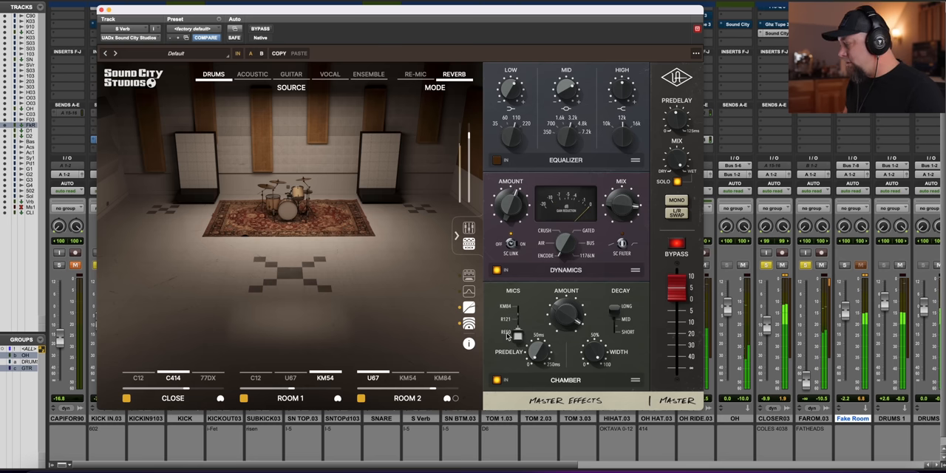
left_click_drag(566, 319, 565, 310)
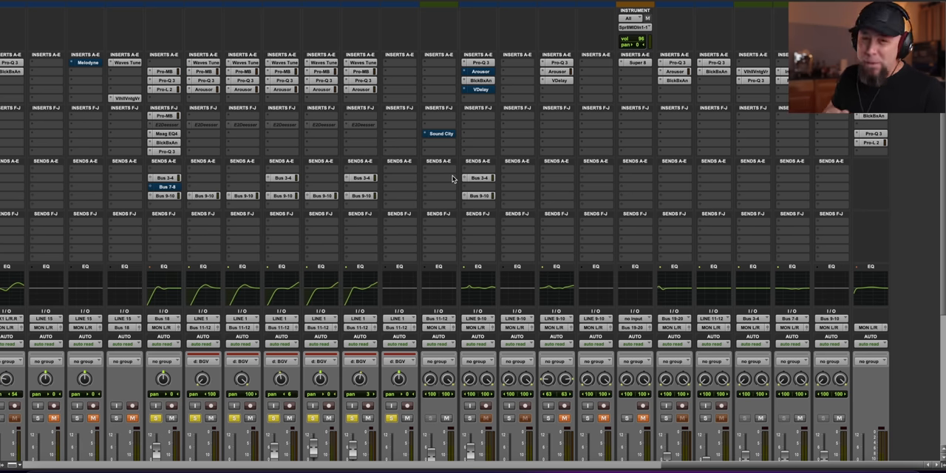
scroll(441, 205, "down", 2)
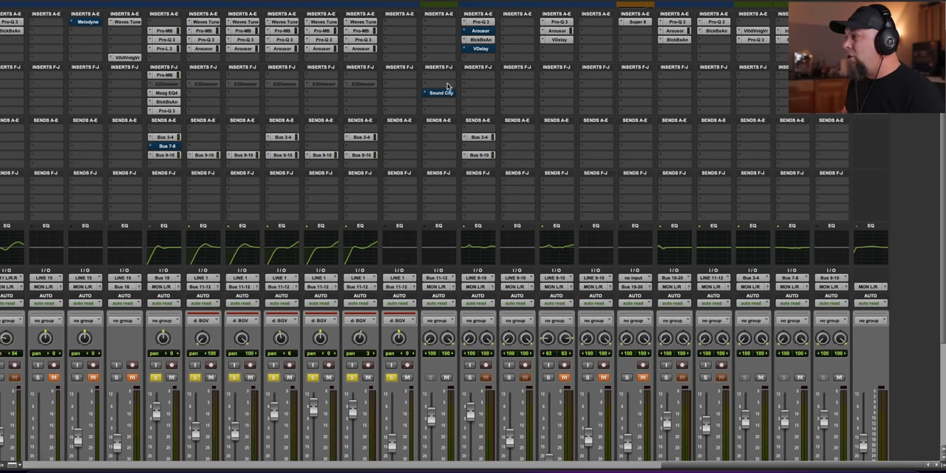
scroll(447, 98, "down", 1)
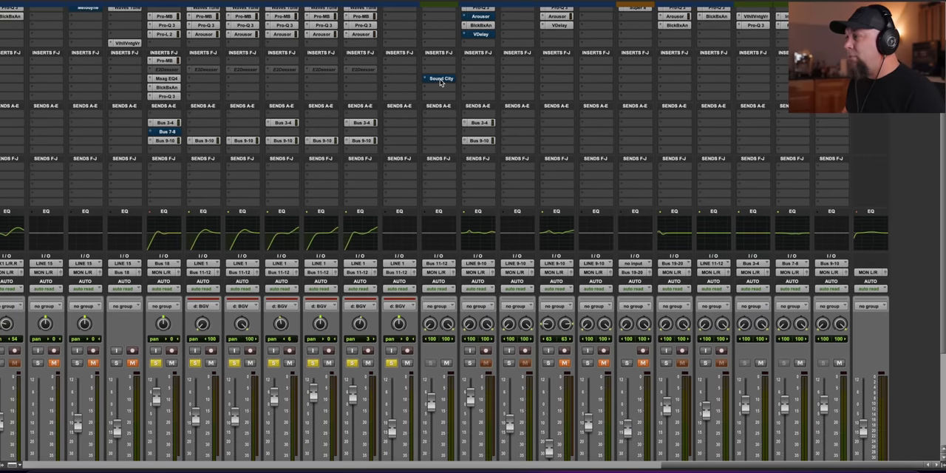
Open the Sound City vocal reverb insert on the BGV track and drag its window into view.
left_click(440, 80)
left_click_drag(394, 33, 482, 13)
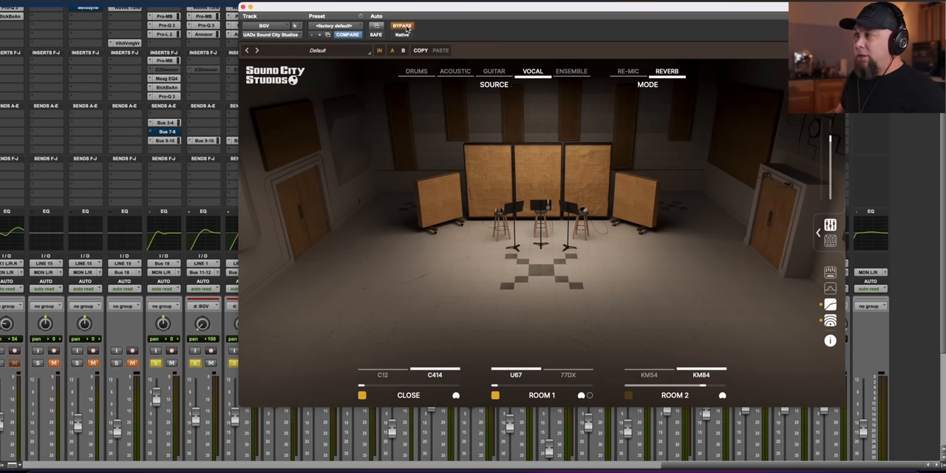
Show the BGV reverb's Master Effects and toggle BYPASS on and off to compare dry against wet.
left_click(819, 233)
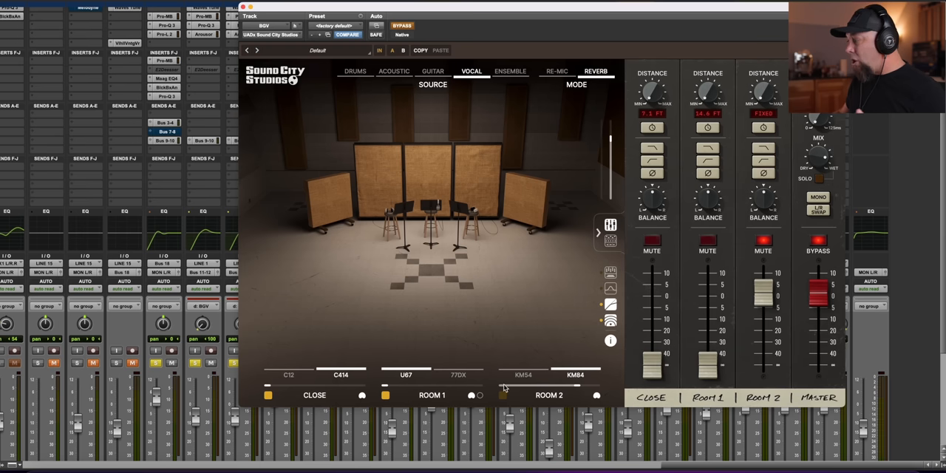
left_click(610, 241)
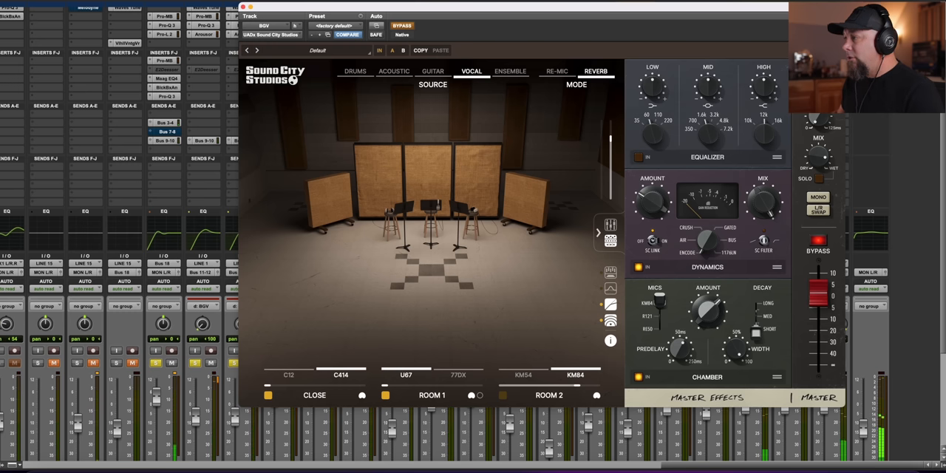
left_click(402, 26)
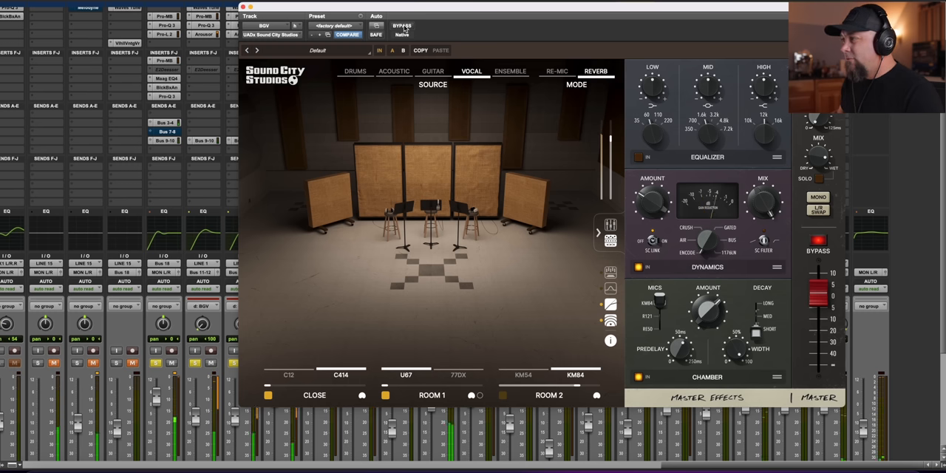
left_click(403, 26)
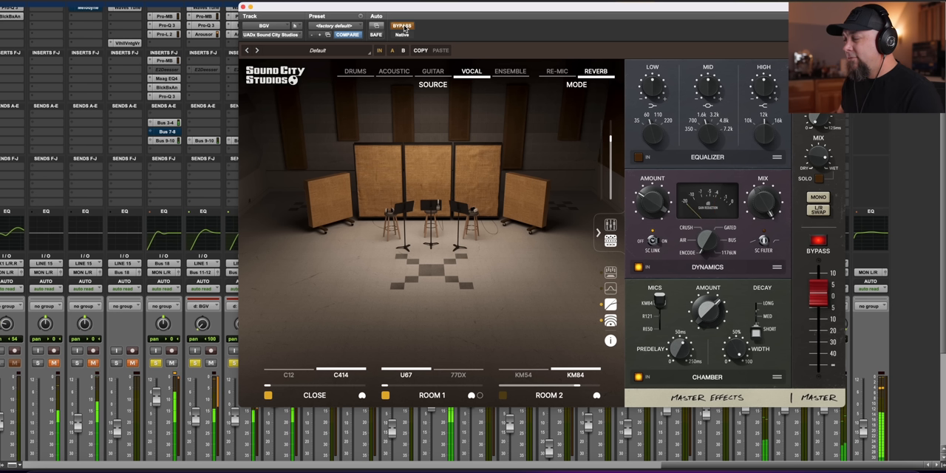
left_click(404, 26)
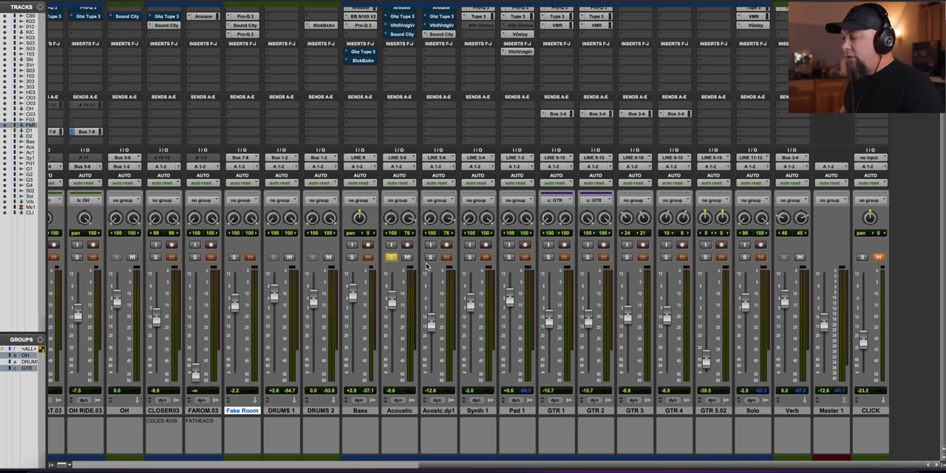
Open Sound City on Acostc.dp1, expand its mixer panel and solo the wet room sound.
left_click(436, 35)
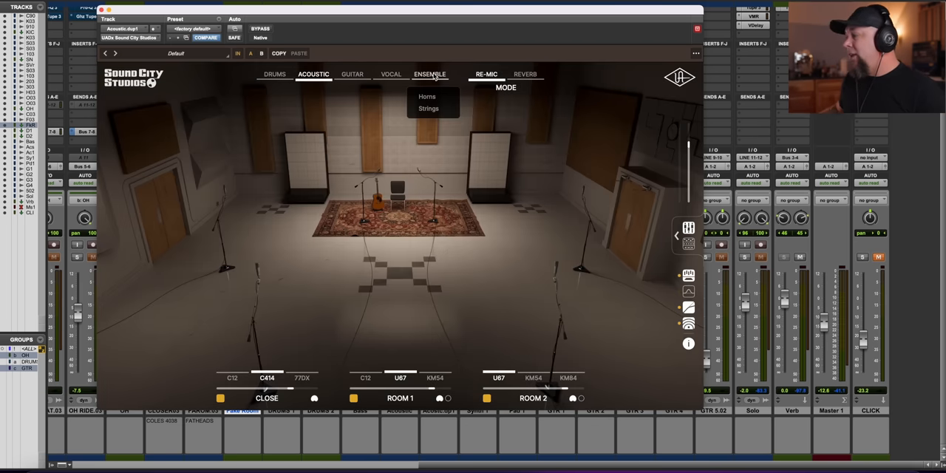
left_click(686, 229)
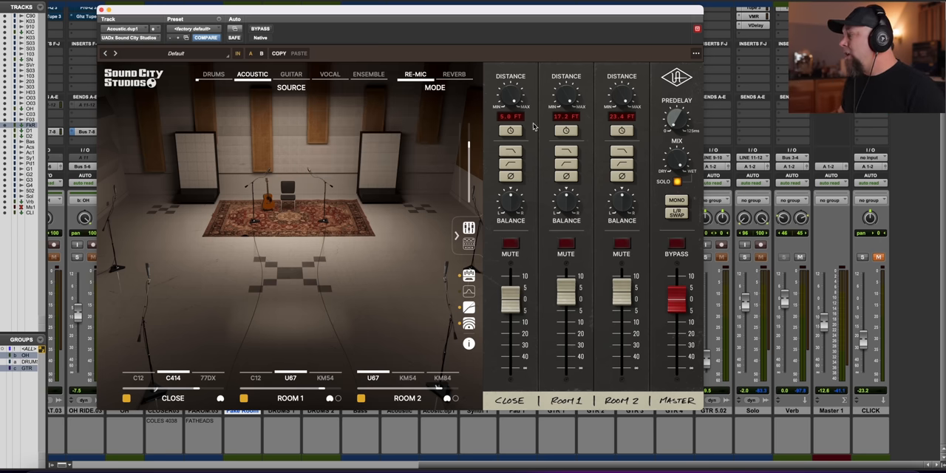
left_click(676, 201)
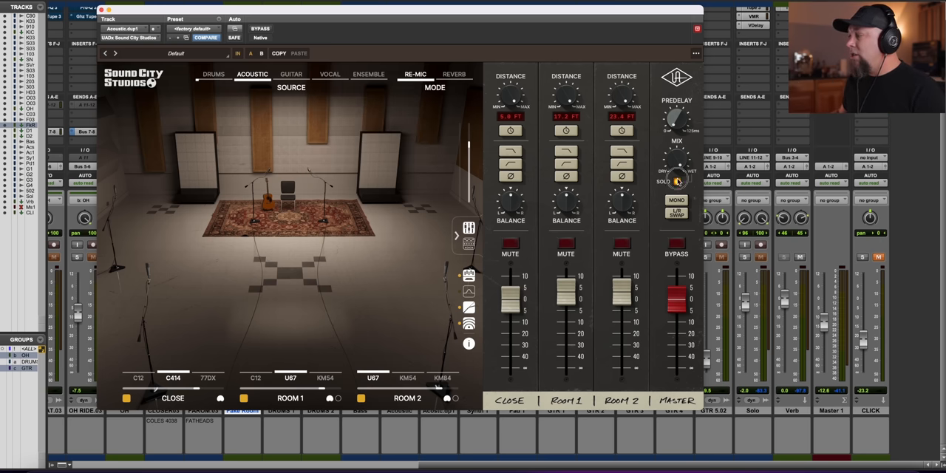
left_click(677, 181)
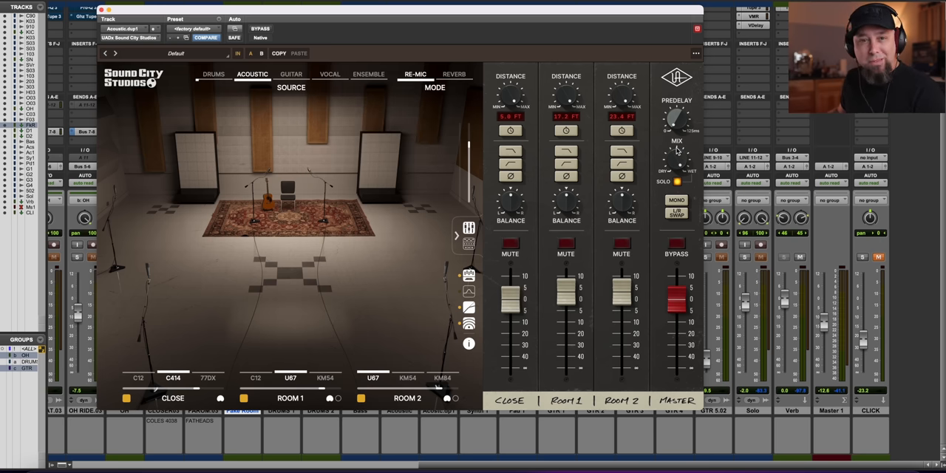
Flip the plugin MODE to REVERB and back to RE-MIC, then close the window.
left_click(453, 74)
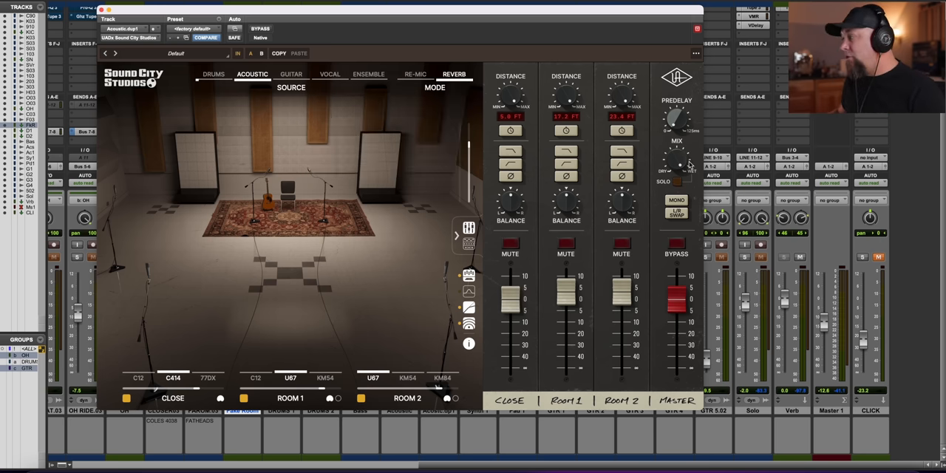
left_click(416, 74)
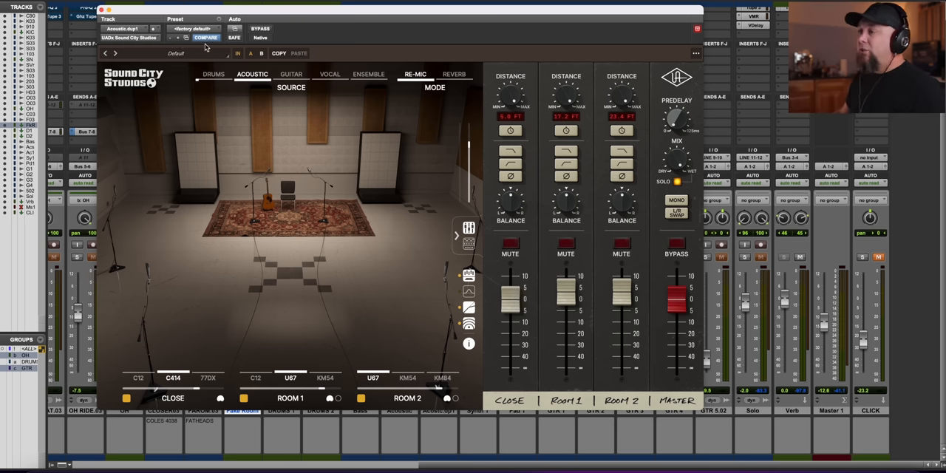
left_click(102, 10)
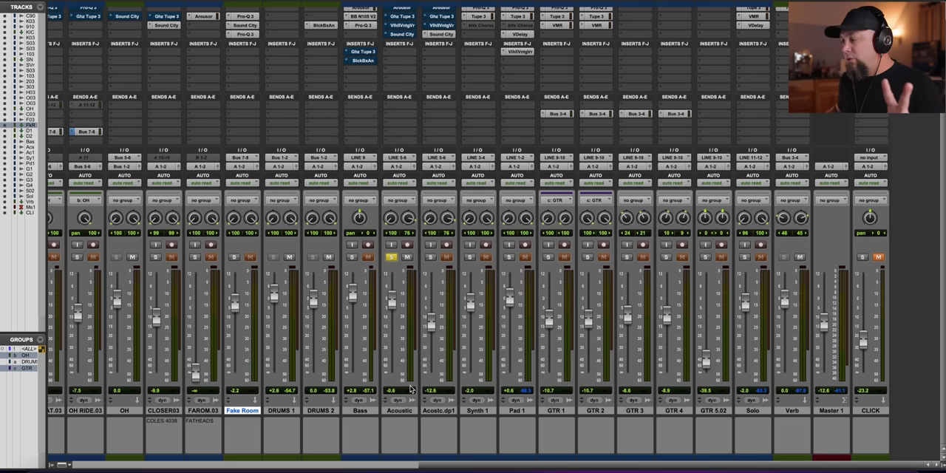
Select the Acoustic tracks, play the mix and raise the dry Acoustic fader to about -7.5 dB.
double_click(438, 411)
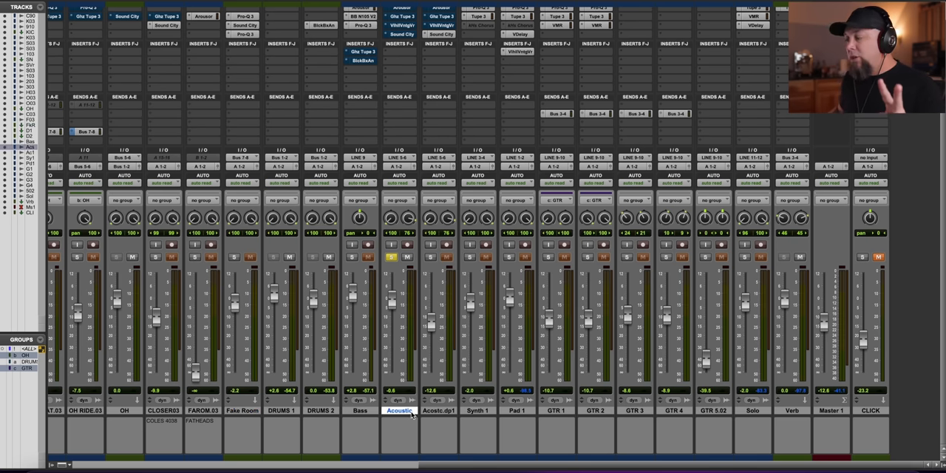
left_click(414, 412)
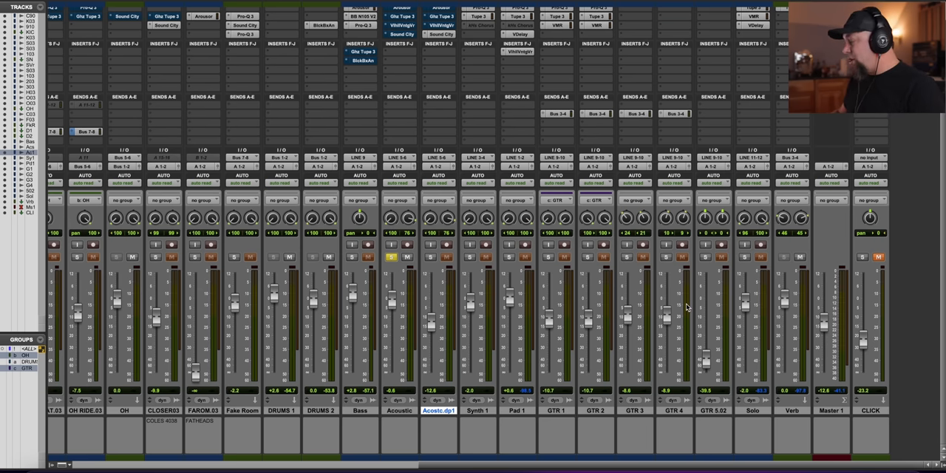
key("space")
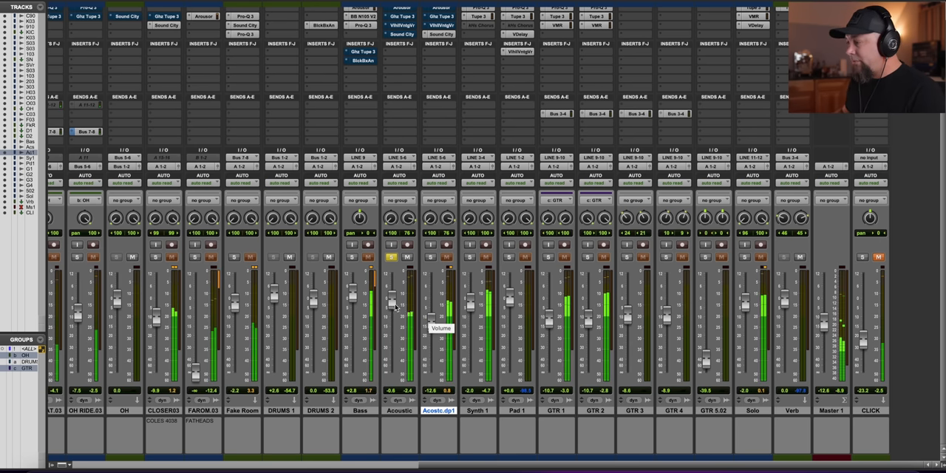
left_click_drag(392, 304, 392, 292)
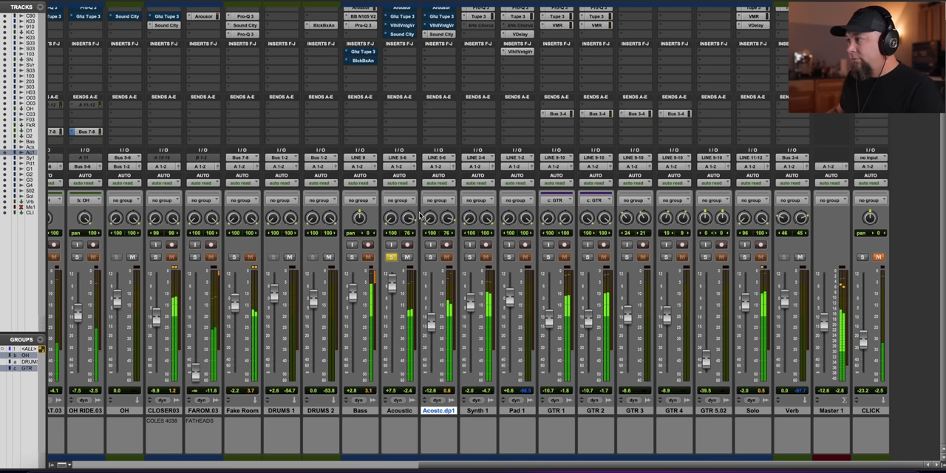
scroll(427, 167, "up", 1)
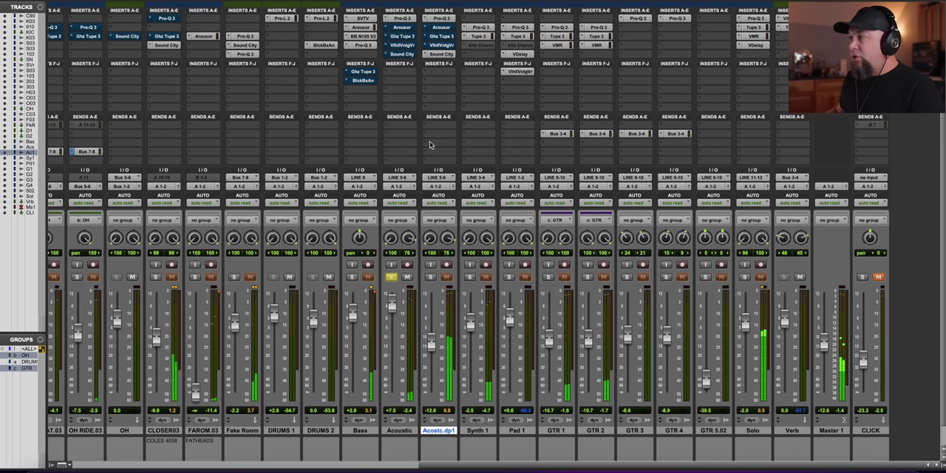
Briefly open and close the Pro-Q 3 EQ on Acoustic and Sound City on the duplicate.
left_click(401, 28)
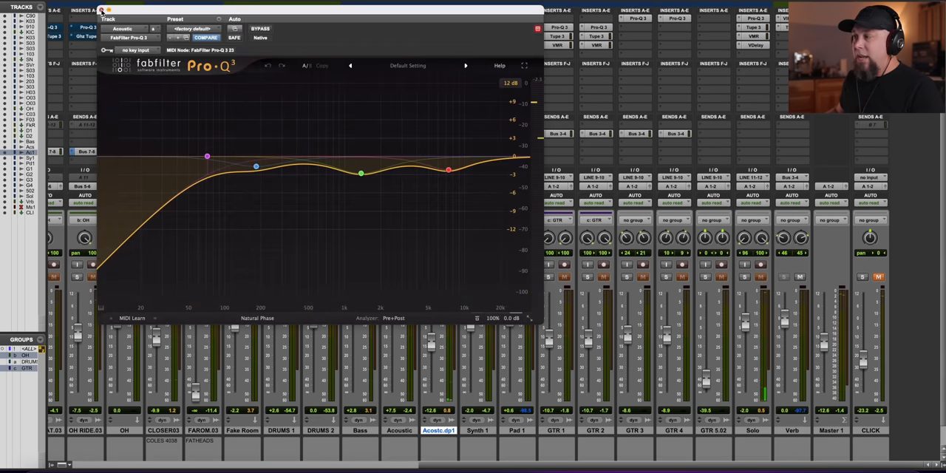
left_click(101, 11)
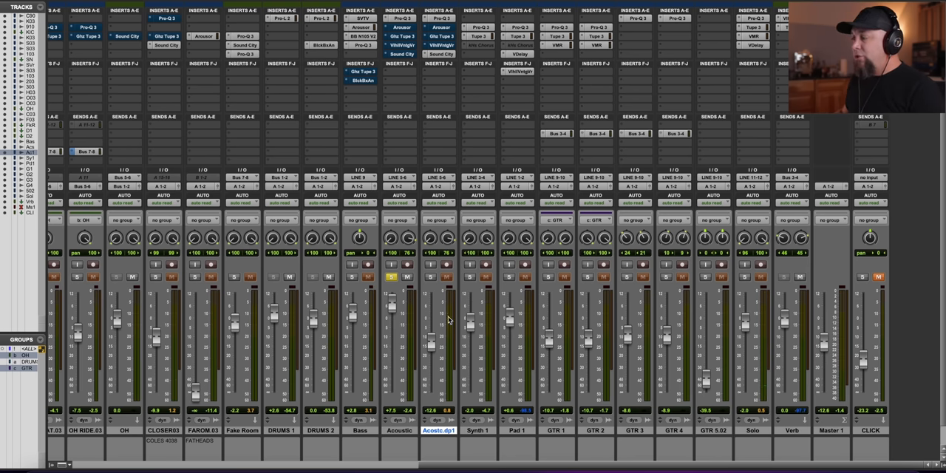
left_click(442, 54)
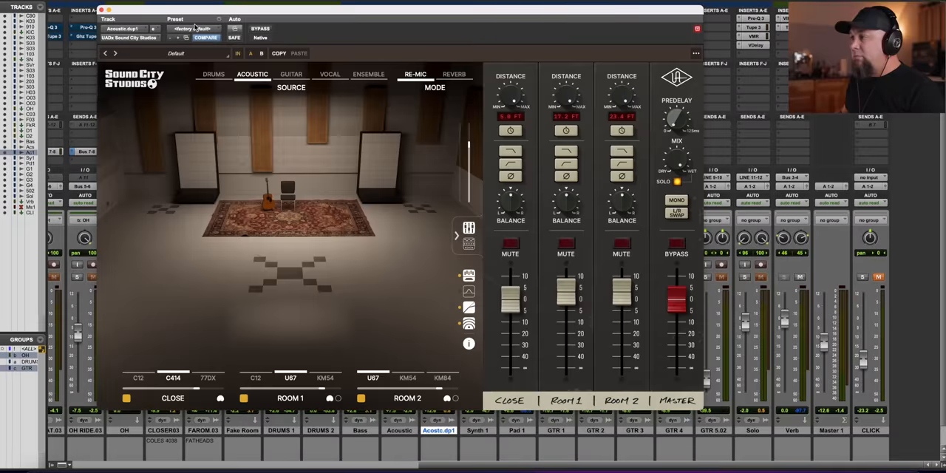
left_click(107, 10)
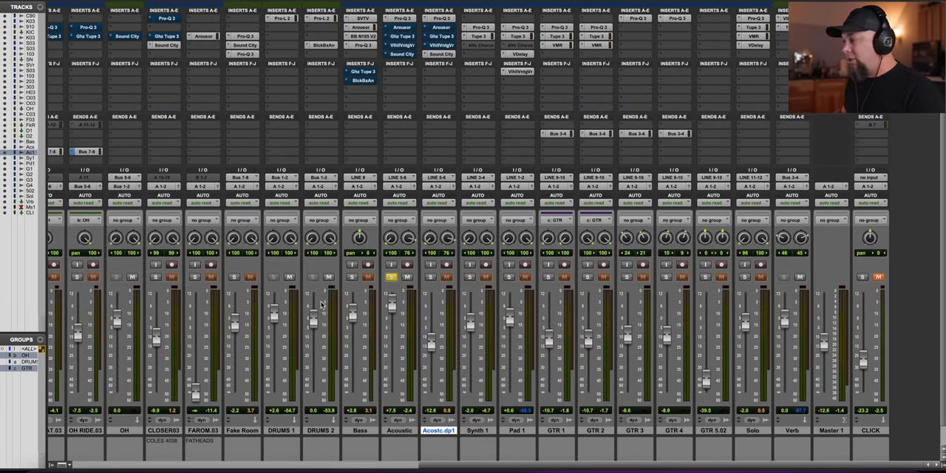
Solo Acostc.dp1, play and bring its fader up from silence to about -3.6 dB, then reopen Sound City.
left_click(432, 279)
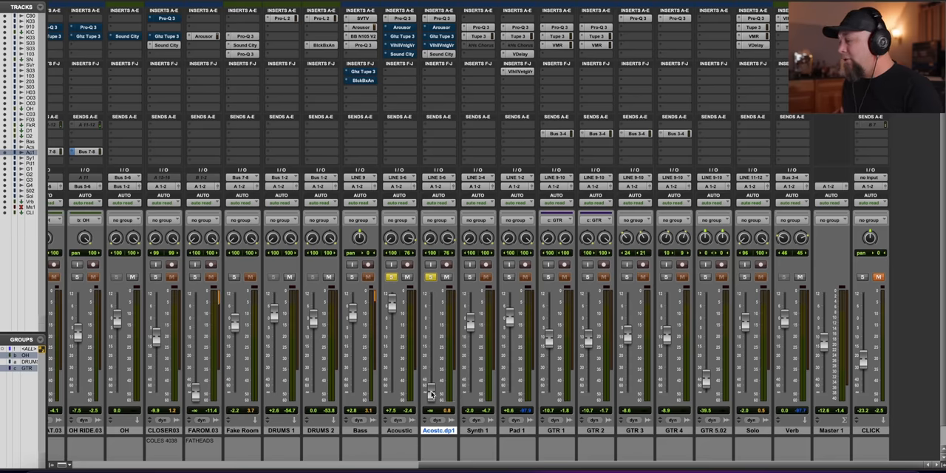
key("space")
left_click_drag(432, 395, 433, 330)
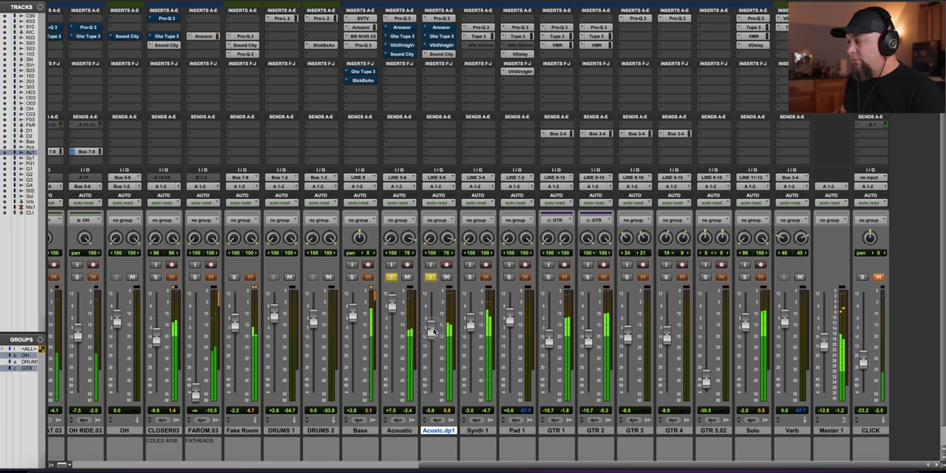
left_click_drag(433, 331, 436, 314)
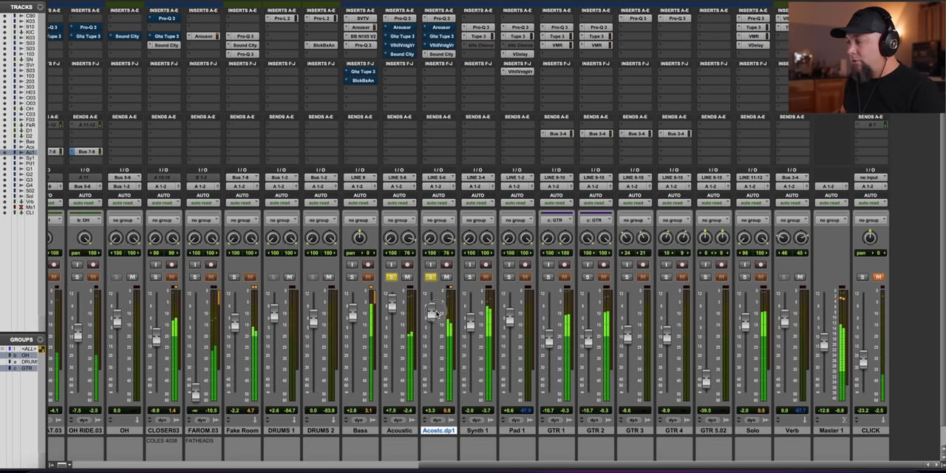
left_click_drag(436, 314, 436, 328)
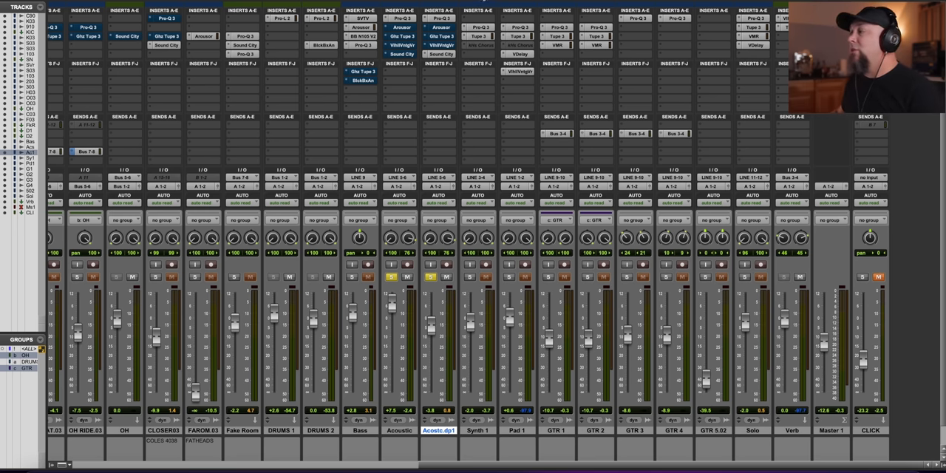
left_click(443, 54)
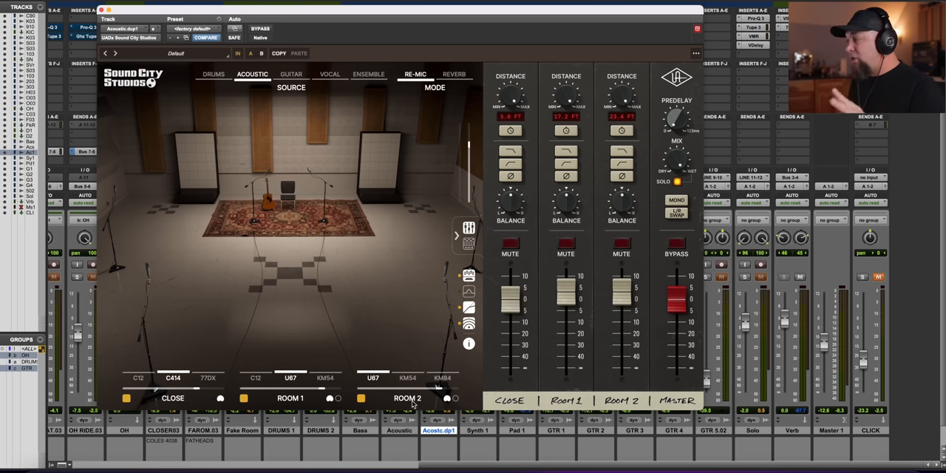
Toggle the side panel to show master effects and peek at the ACOUSTIC room dropdown without changing it.
left_click(456, 235)
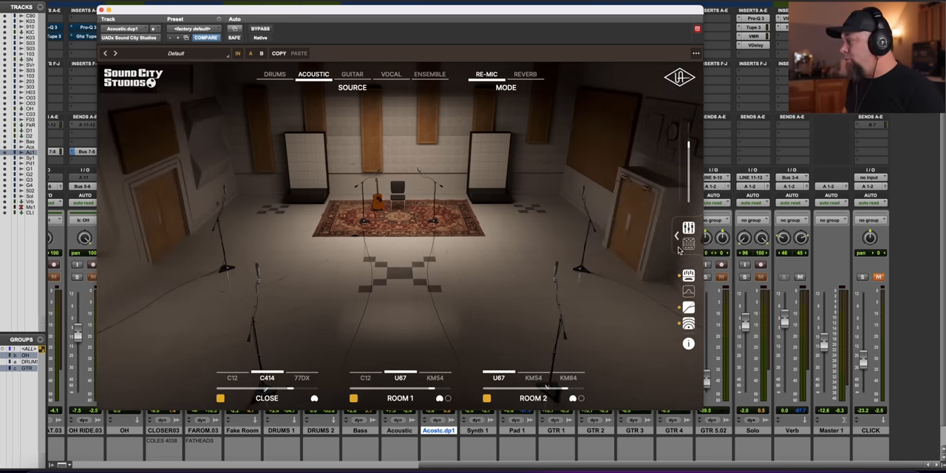
left_click(664, 234)
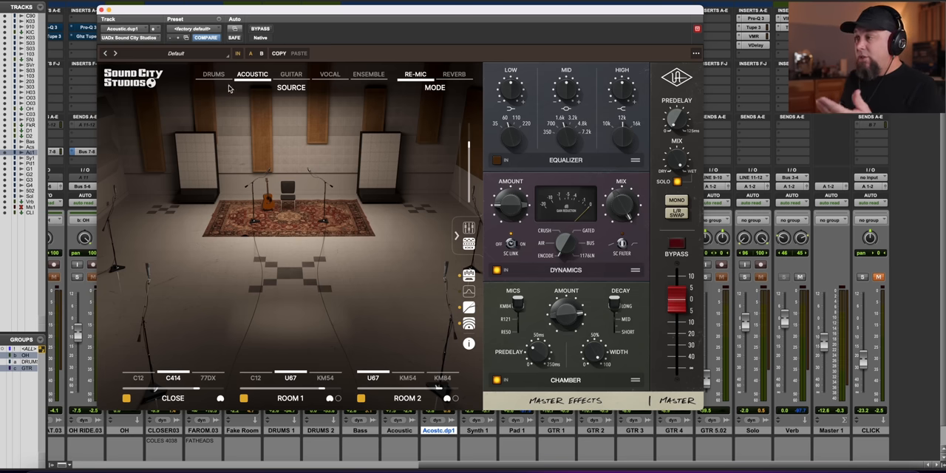
left_click(252, 74)
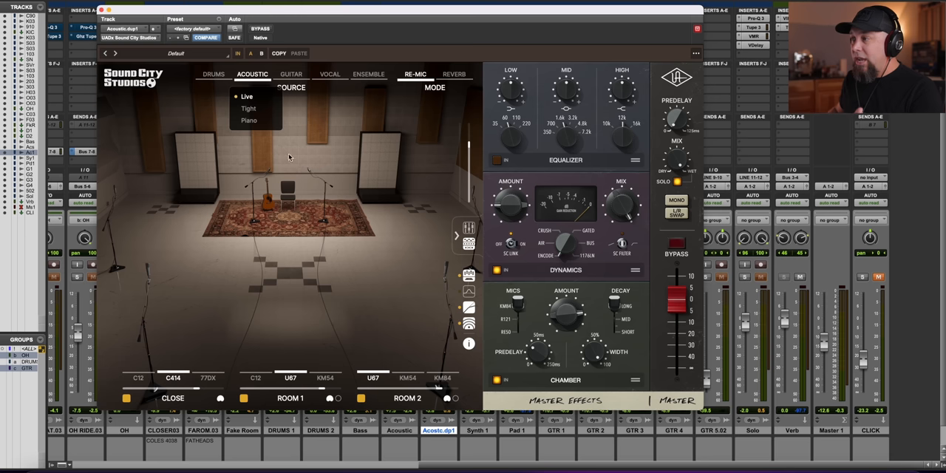
left_click(292, 199)
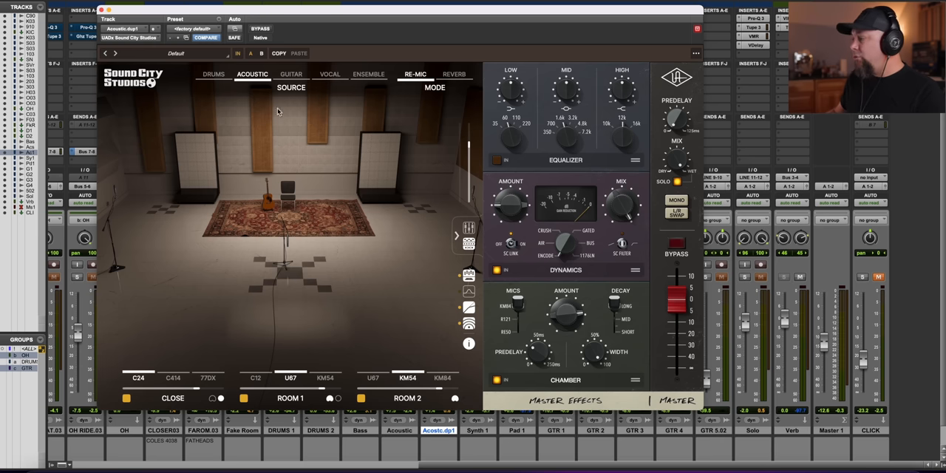
Turn the chamber effect off and audition the Tight then Piano acoustic rooms, then open the DRUMS dropdown.
left_click(498, 380)
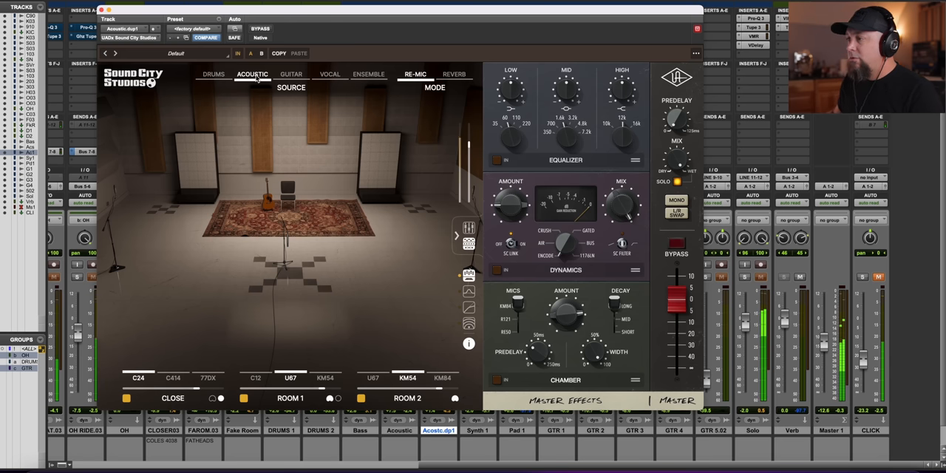
left_click(258, 80)
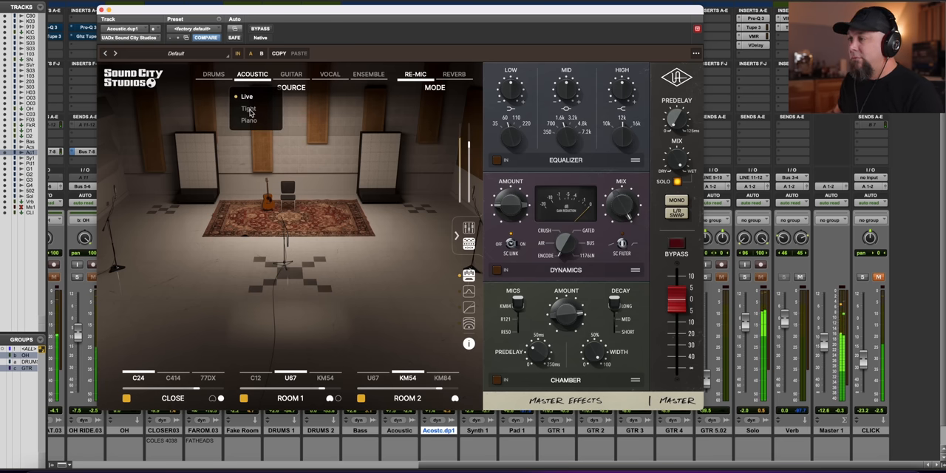
left_click(249, 110)
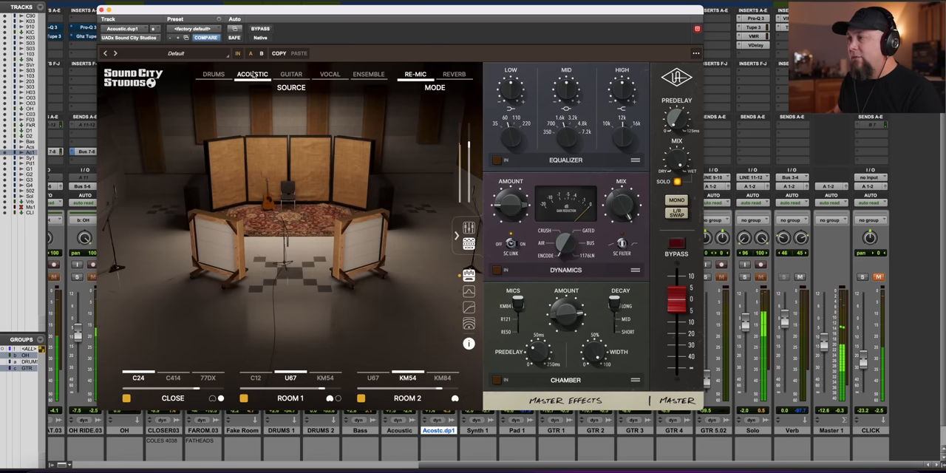
left_click(254, 78)
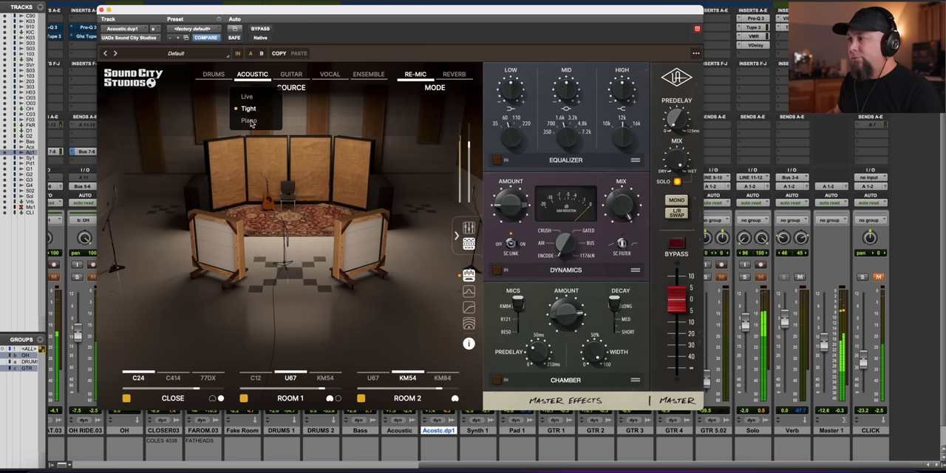
left_click(250, 121)
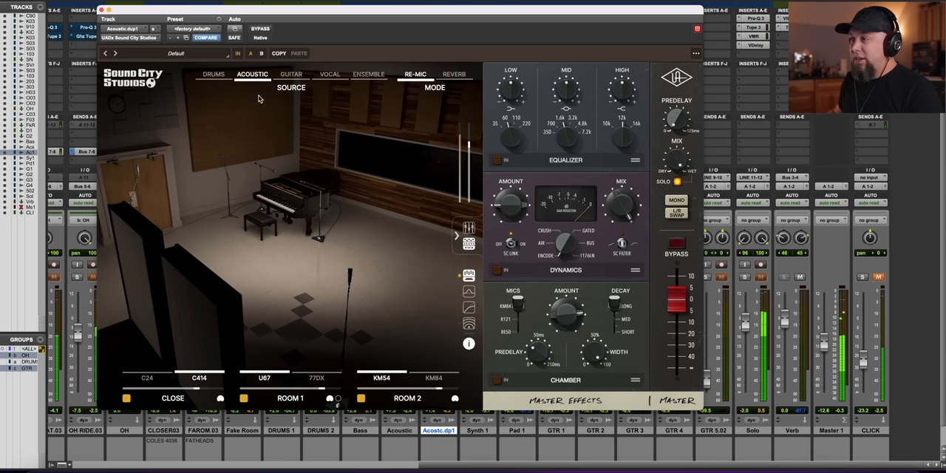
left_click(215, 75)
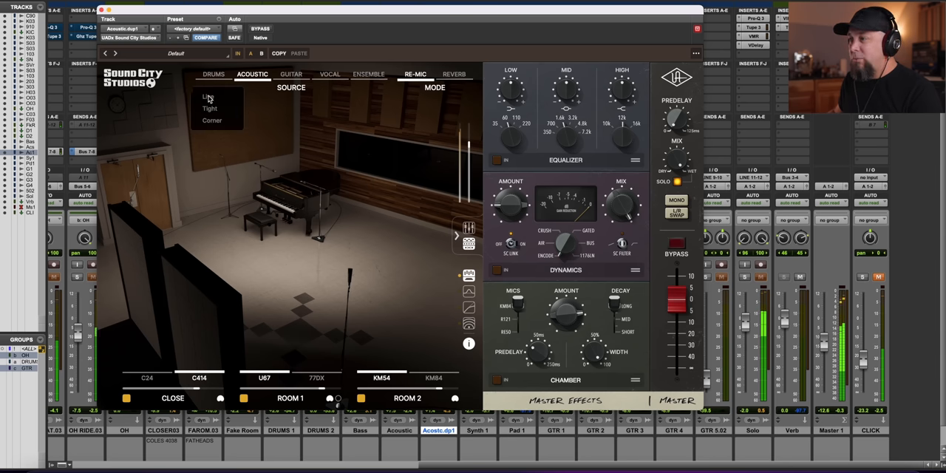
Load the Live drum room, then switch to the Live acoustic room for comparison.
left_click(209, 97)
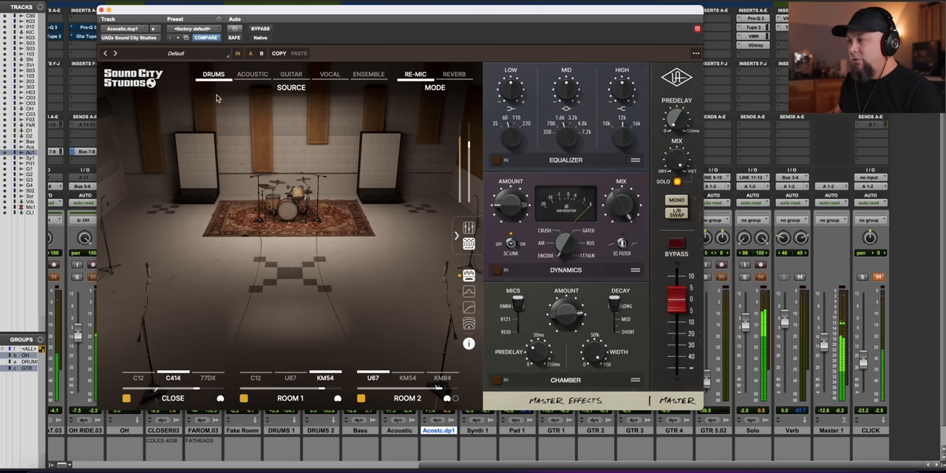
left_click(255, 76)
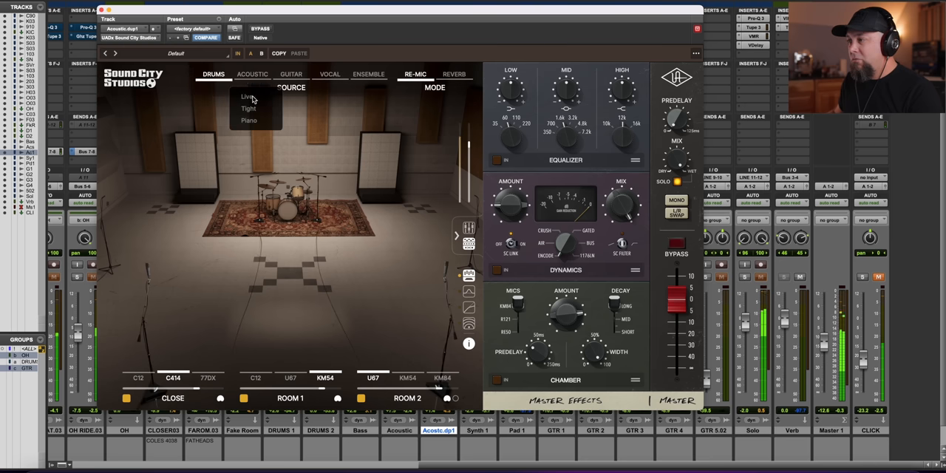
left_click(252, 97)
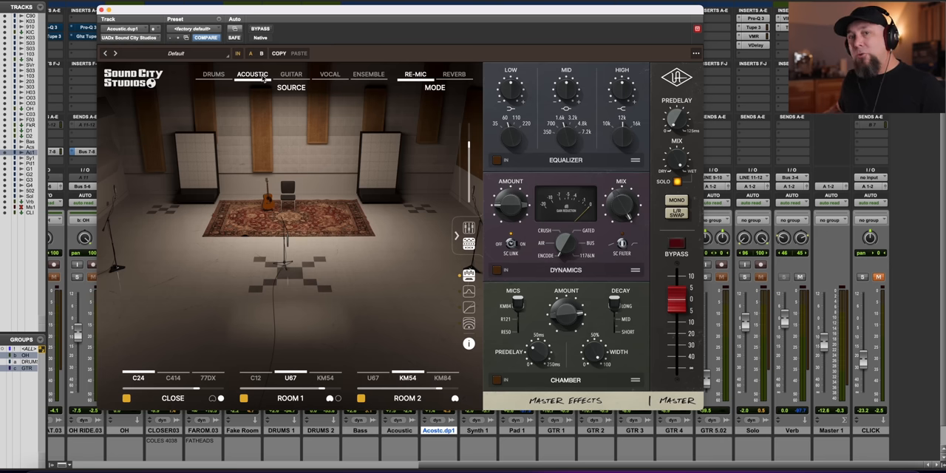
Return to the Live drum room after reopening the acoustic and drums room lists.
left_click(253, 74)
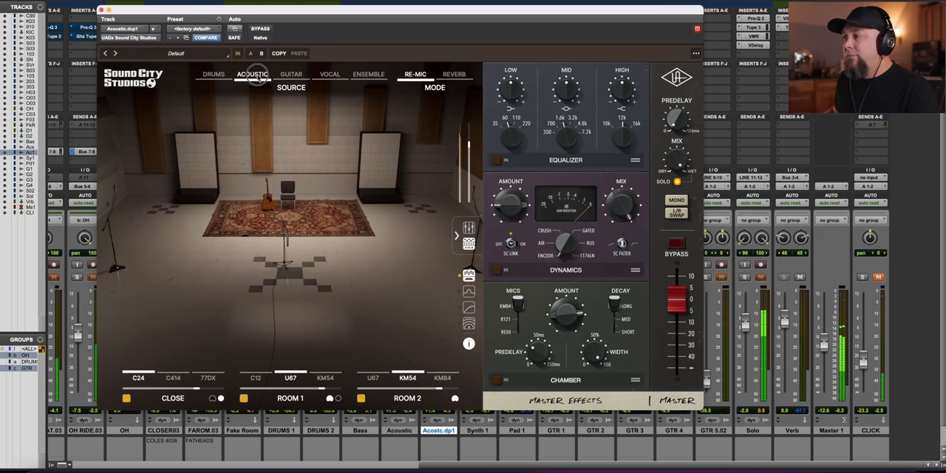
left_click(253, 74)
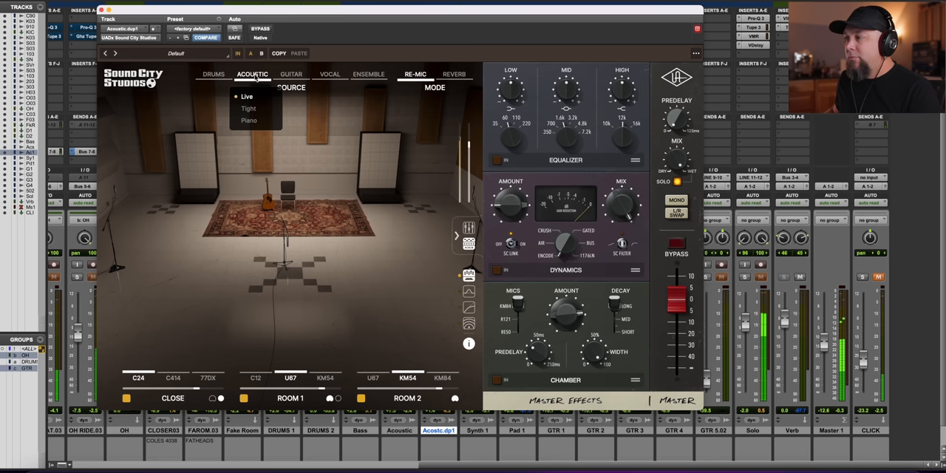
left_click(214, 75)
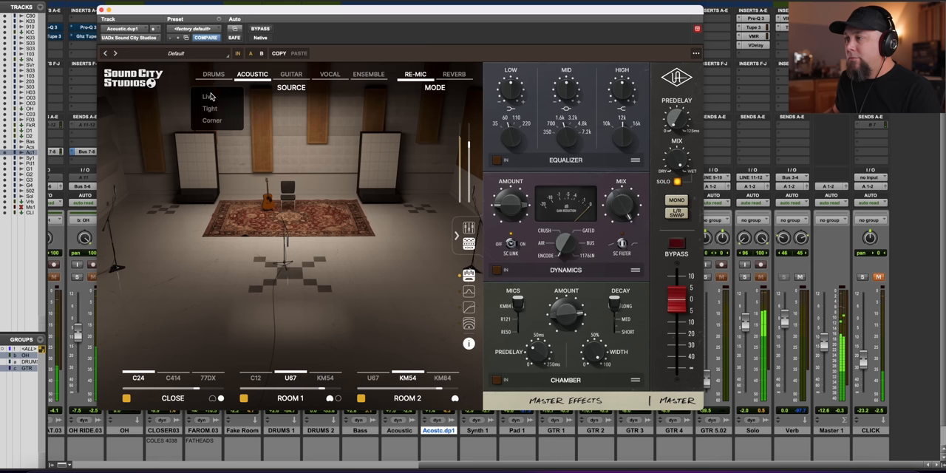
left_click(209, 97)
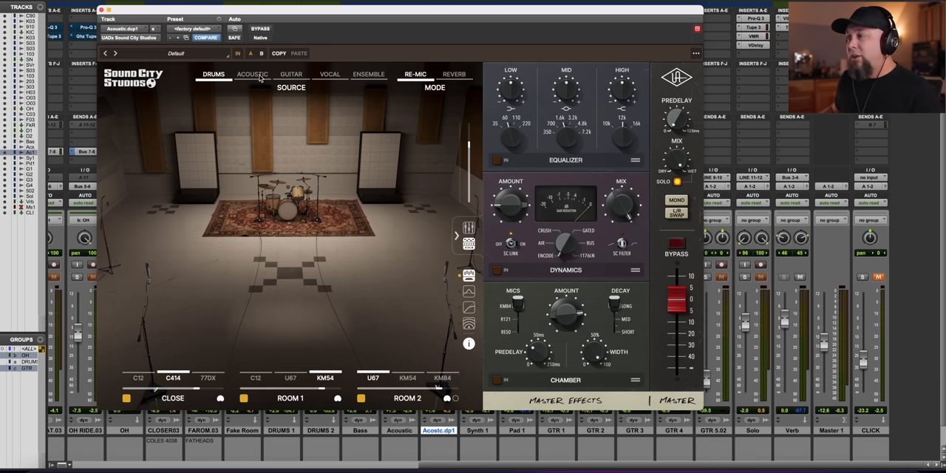
Browse the Vocal, Ensemble and Guitar source room lists.
left_click(329, 76)
left_click(356, 77)
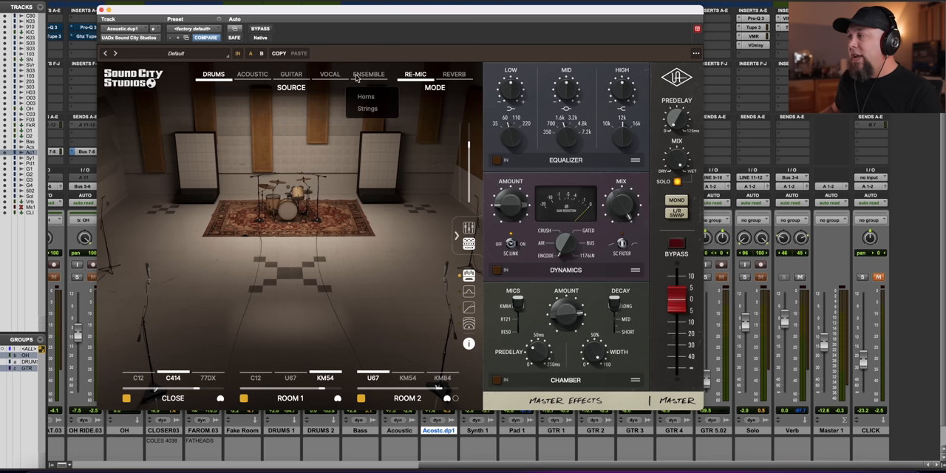
left_click(291, 74)
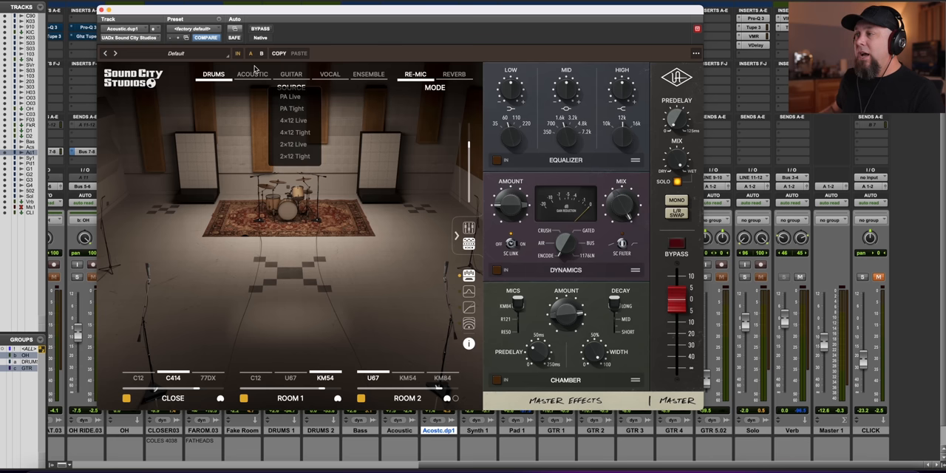